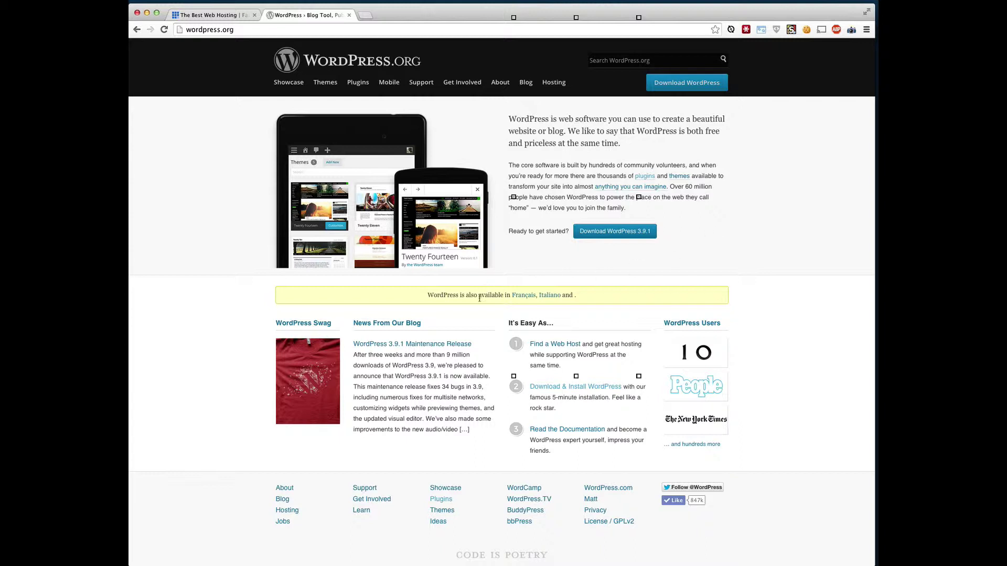
Download the WordPress 3.9.1 zip from WordPress.org's download page.
{"action": "left_click", "coordinate": [616, 233]}
{"action": "left_click", "coordinate": [676, 177]}
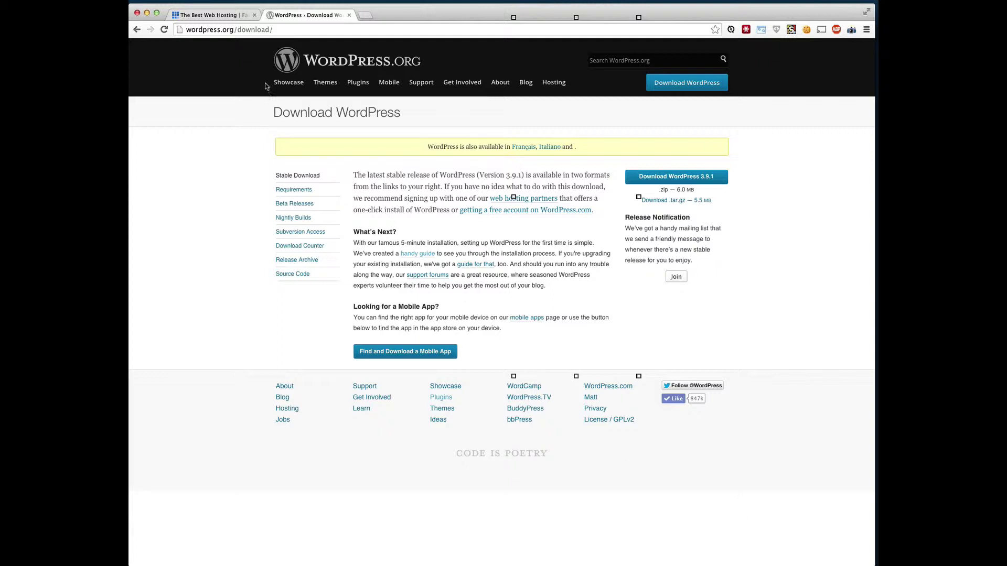
On the Bluehost homepage, point out the crossed-out $6.99 price and start the hosting sign-up.
{"action": "left_click", "coordinate": [223, 15]}
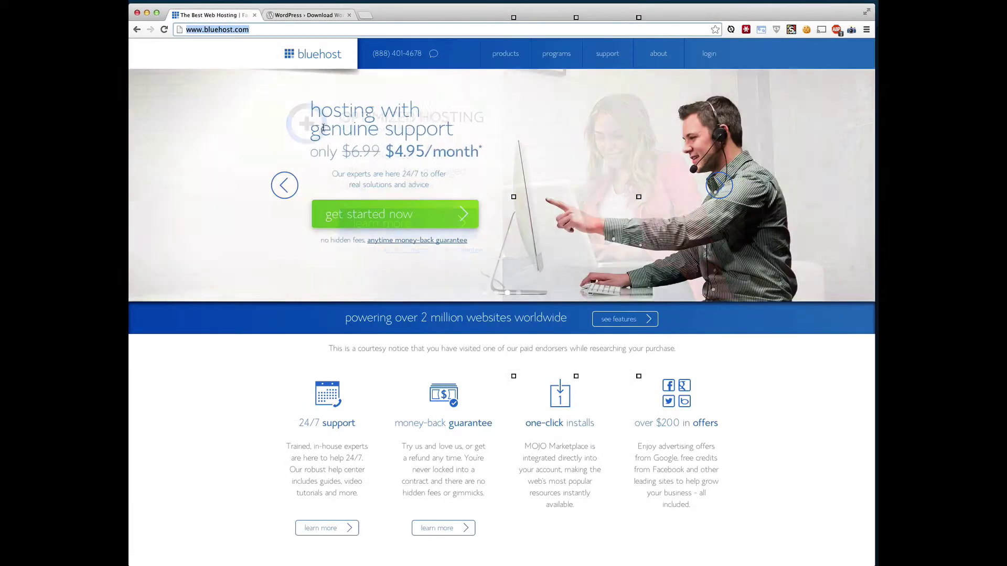
{"action": "left_click", "coordinate": [262, 31]}
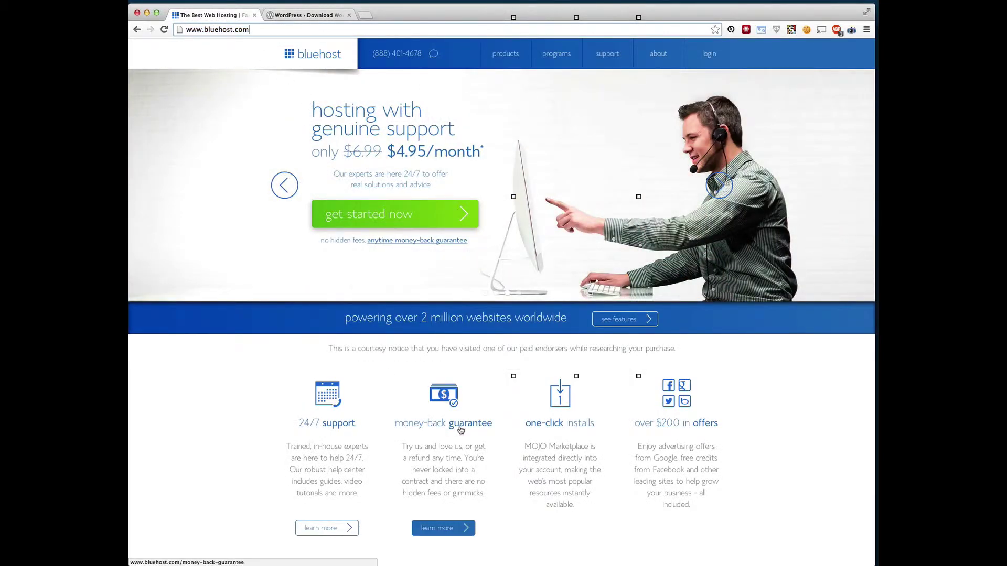
{"action": "left_click_drag", "start_coordinate": [354, 151], "coordinate": [382, 151]}
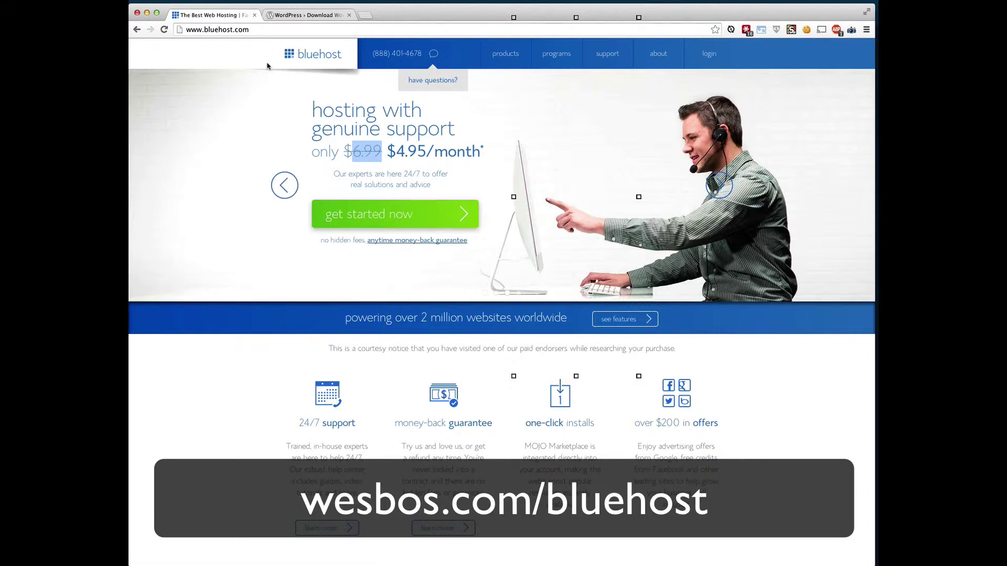
{"action": "left_click", "coordinate": [215, 134]}
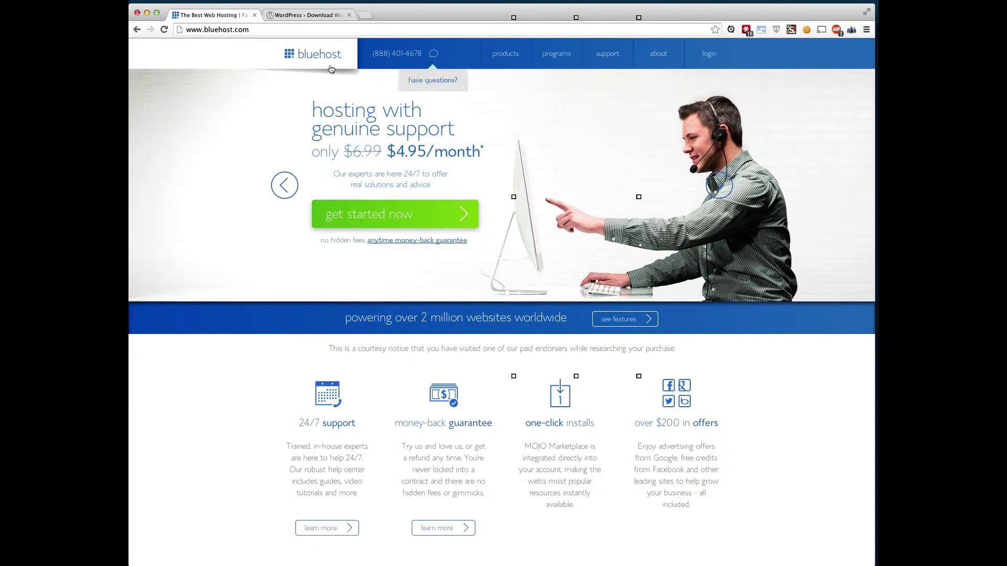
{"action": "left_click", "coordinate": [366, 220]}
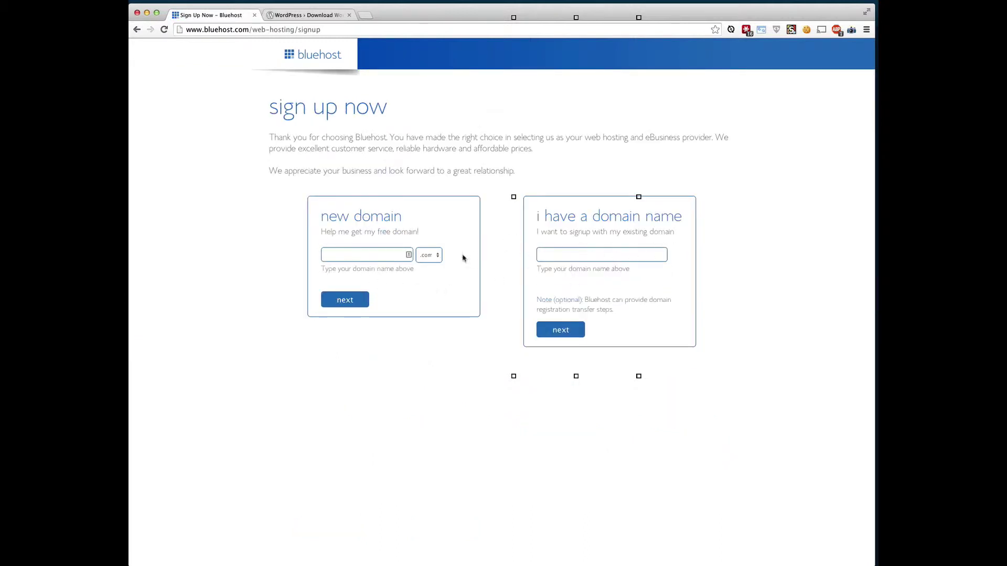
Request the new domain WesBosBlog with the .com extension and submit it for an availability check.
{"action": "left_click", "coordinate": [433, 256]}
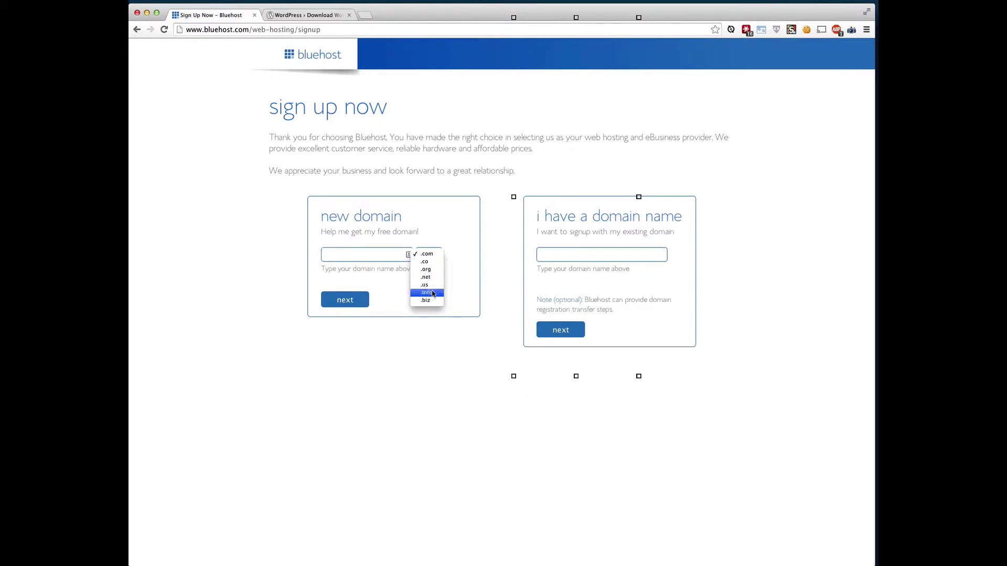
{"action": "left_click", "coordinate": [428, 385]}
{"action": "left_click", "coordinate": [384, 250]}
{"action": "type", "text": "WesBosBlog"}
{"action": "left_click", "coordinate": [340, 303]}
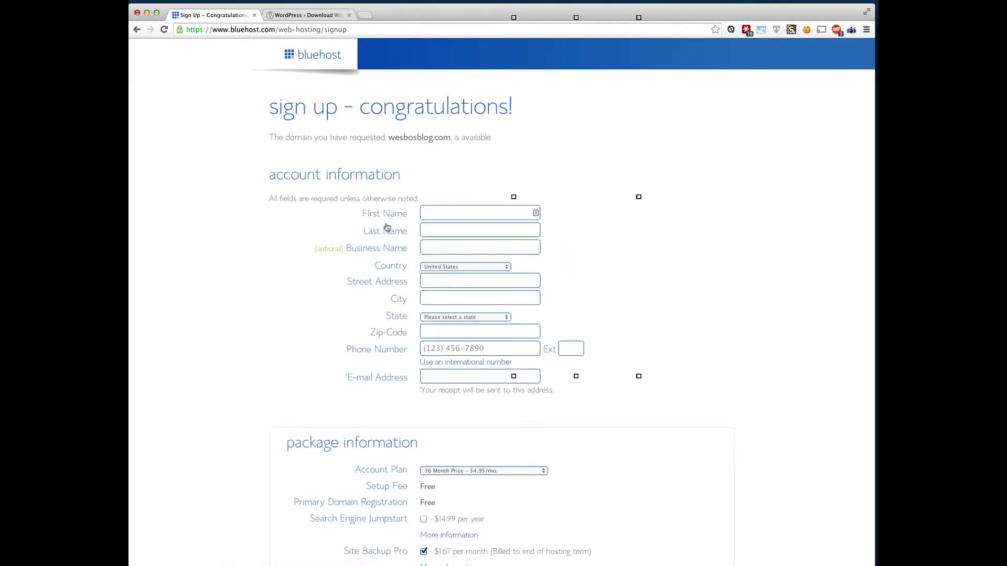
Keep the 36 Month Price account plan in the package information.
{"action": "scroll", "coordinate": [341, 251], "scroll_direction": "down", "scroll_amount": 3}
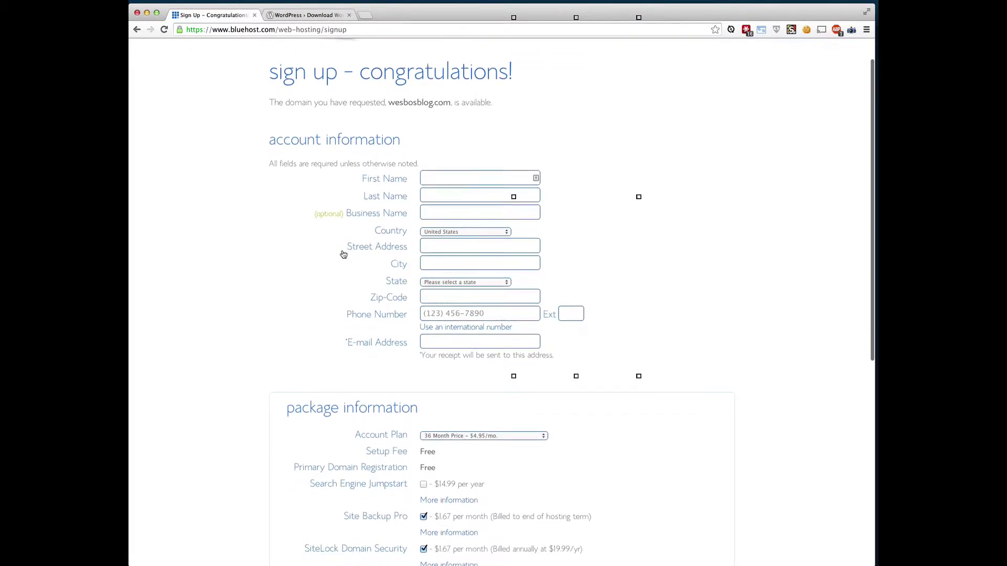
{"action": "scroll", "coordinate": [333, 191], "scroll_direction": "up", "scroll_amount": 2}
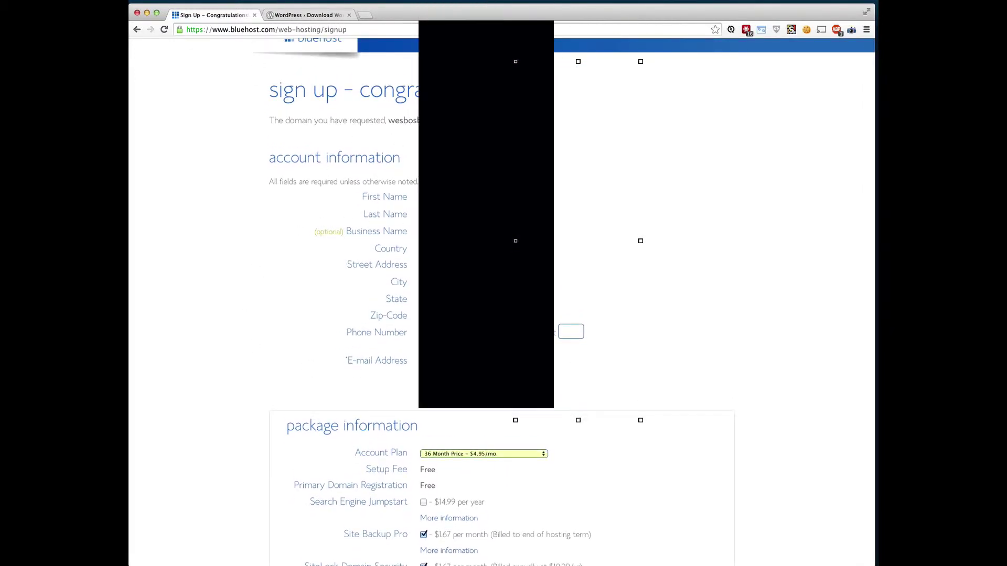
{"action": "scroll", "coordinate": [501, 304], "scroll_direction": "down", "scroll_amount": 10}
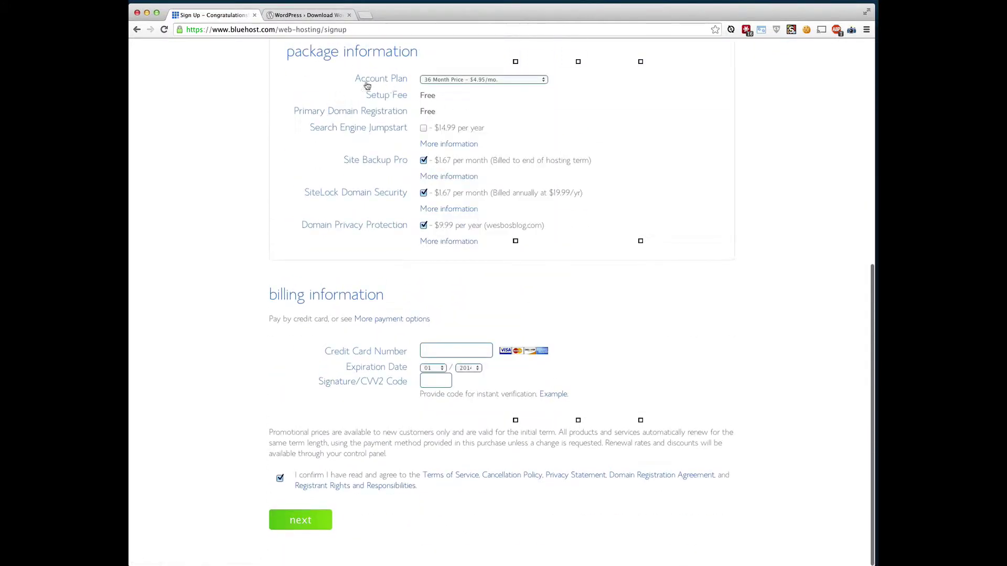
{"action": "left_click", "coordinate": [518, 82]}
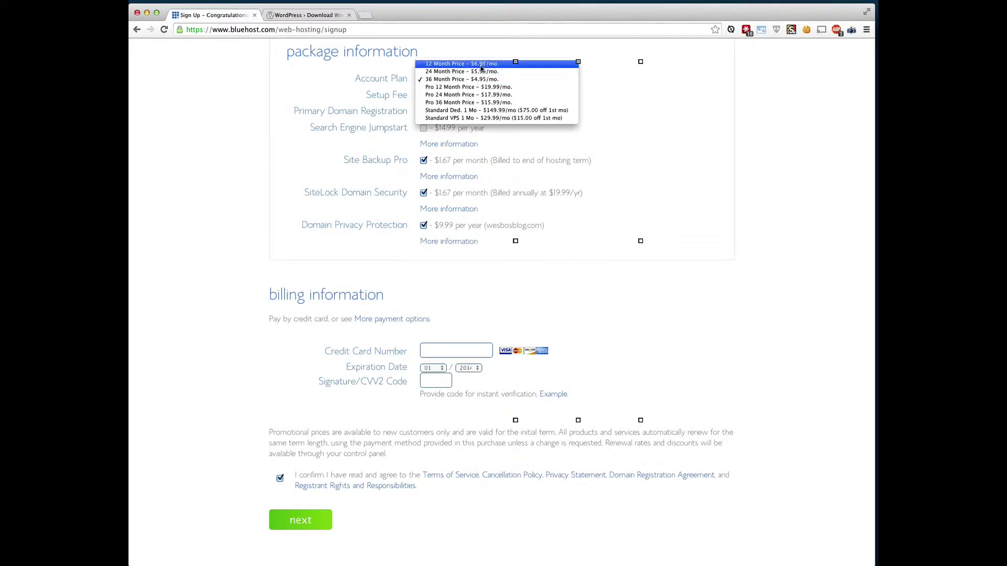
{"action": "left_click", "coordinate": [640, 98]}
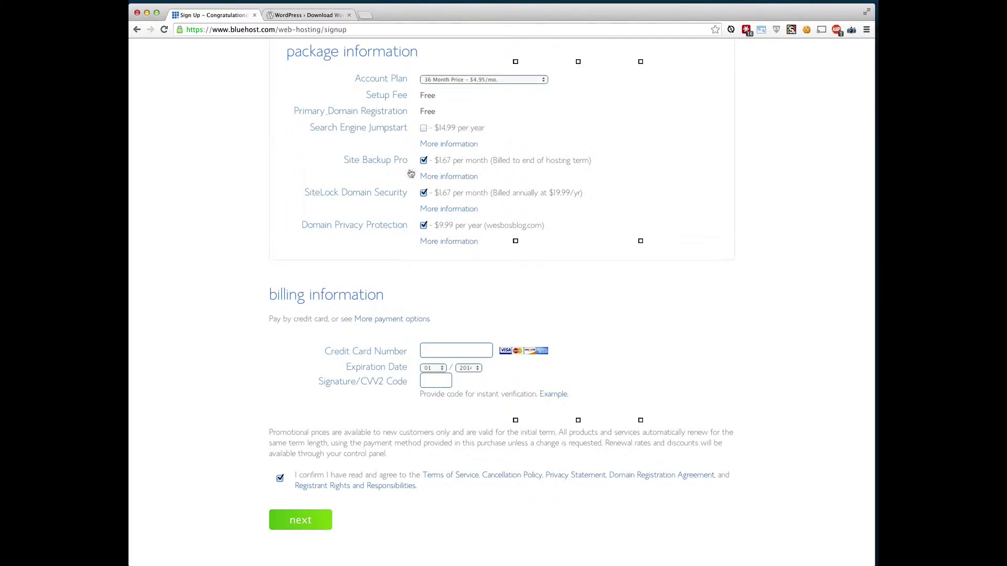
Untick the Site Backup Pro, SiteLock Domain Security and Domain Privacy Protection add-ons.
{"action": "scroll", "coordinate": [413, 168], "scroll_direction": "up", "scroll_amount": 1}
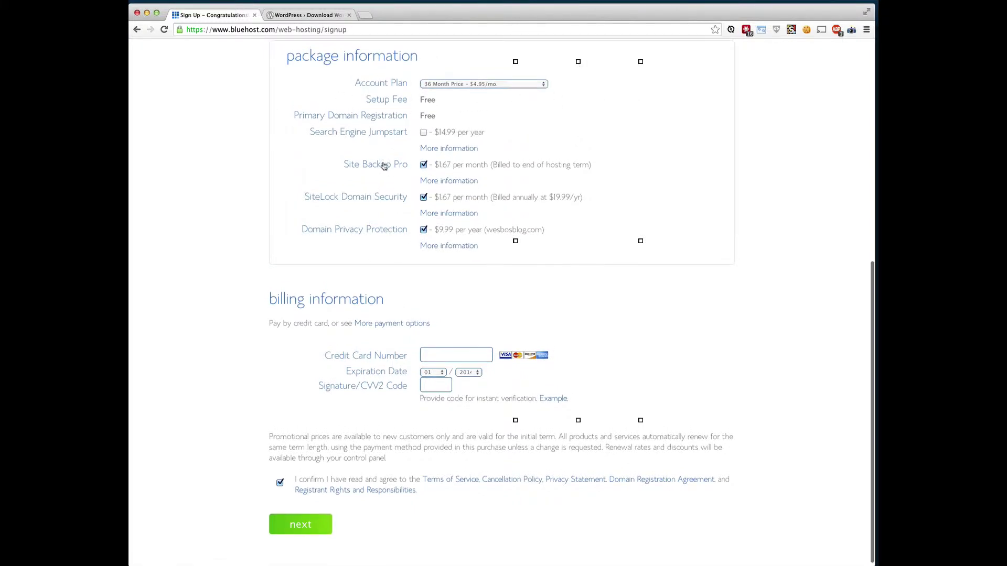
{"action": "left_click", "coordinate": [423, 165]}
{"action": "left_click", "coordinate": [423, 198]}
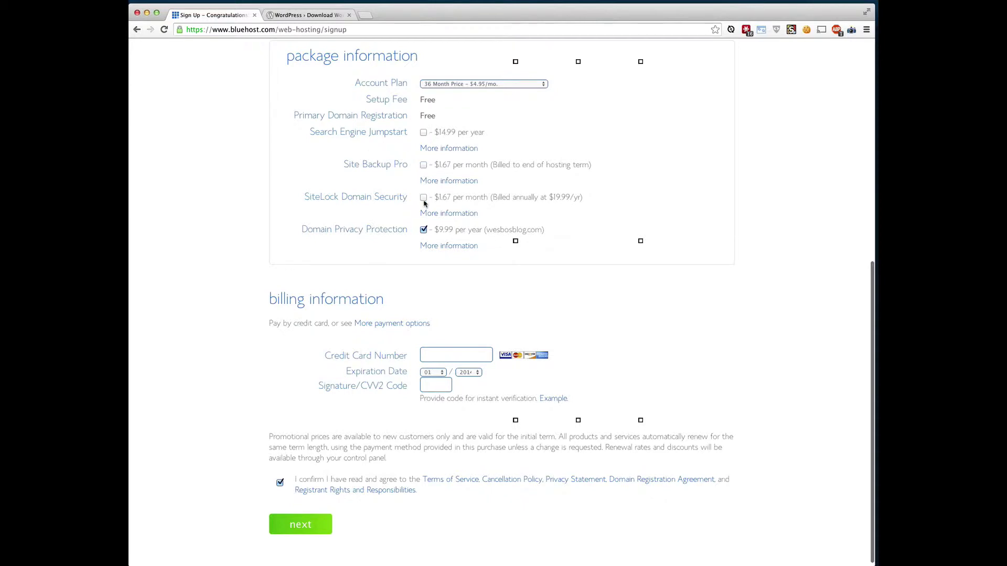
{"action": "left_click", "coordinate": [423, 230]}
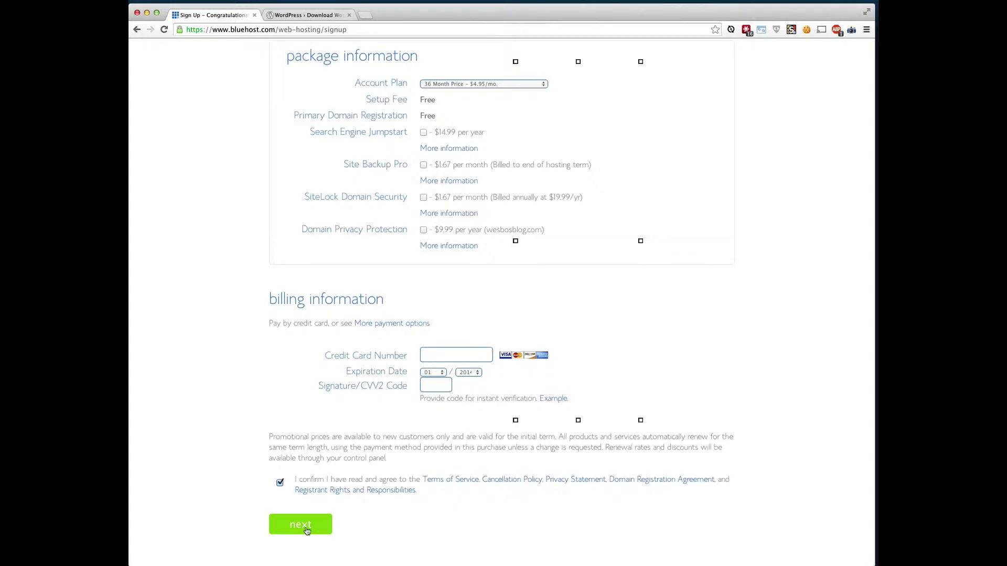
{"action": "scroll", "coordinate": [403, 291], "scroll_direction": "up", "scroll_amount": 1}
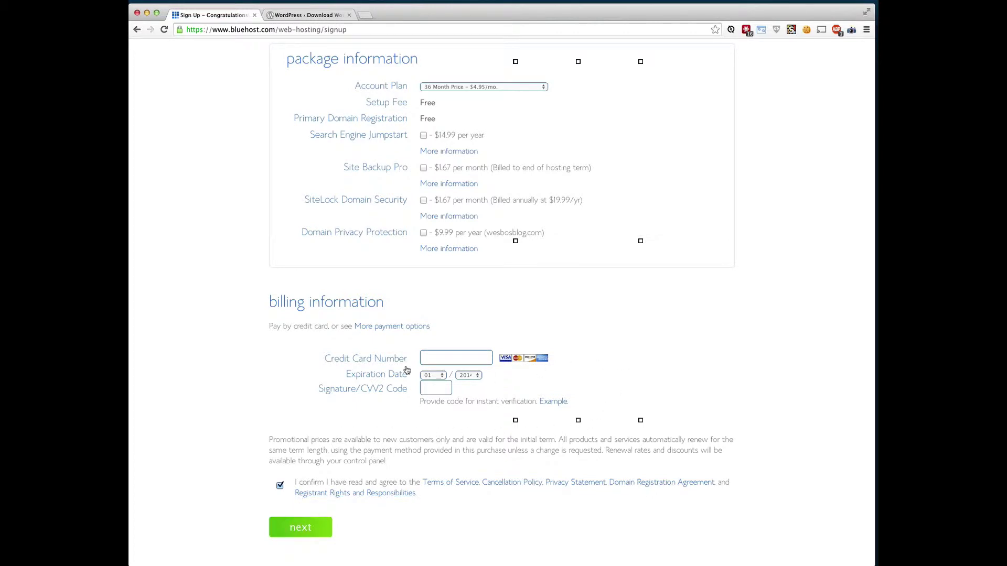
Load bluehost.com, log into the account, and skip the offer to reach the control panel home.
{"action": "key", "text": "super+l"}
{"action": "type", "text": "bluehost.com"}
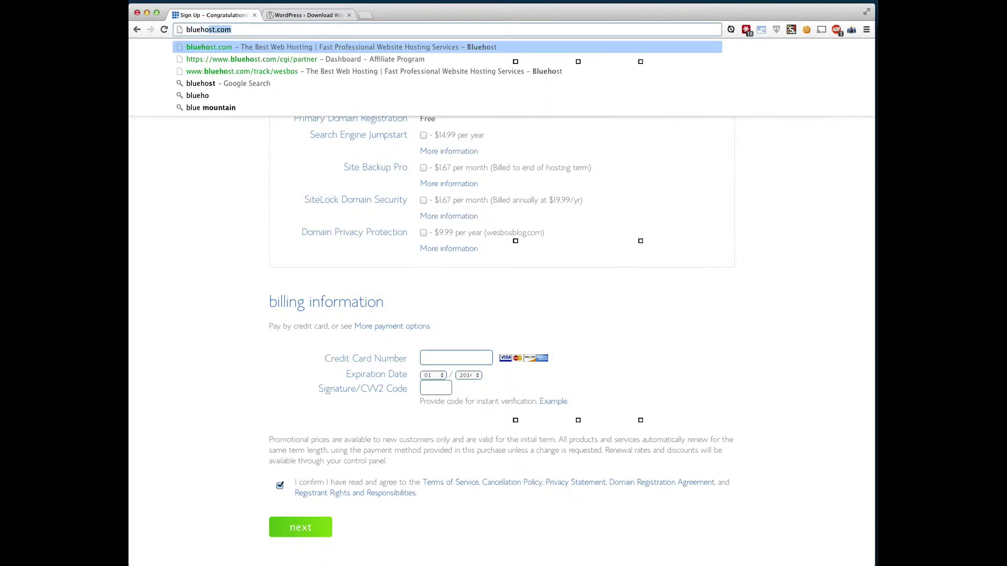
{"action": "key", "text": "Return"}
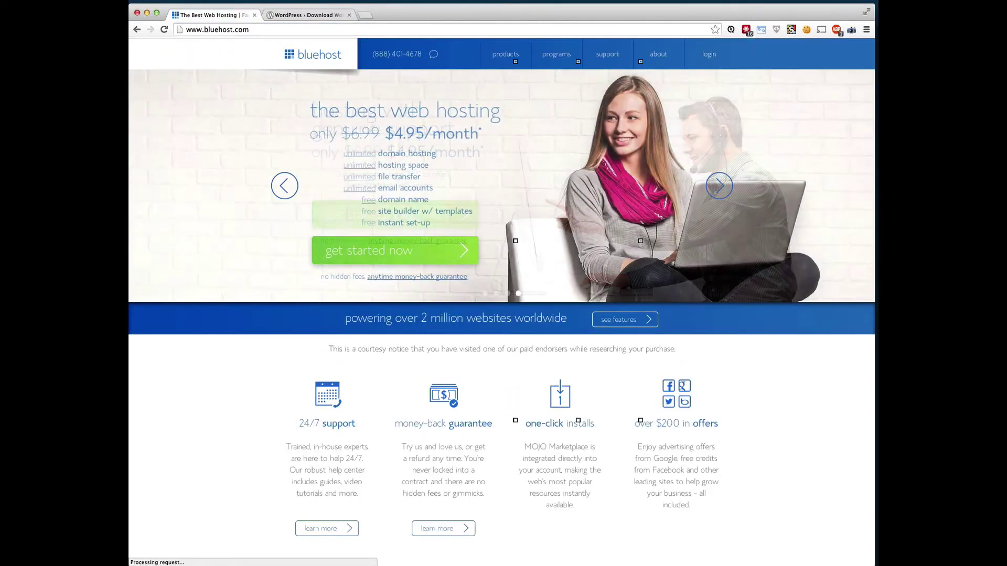
{"action": "left_click", "coordinate": [712, 63]}
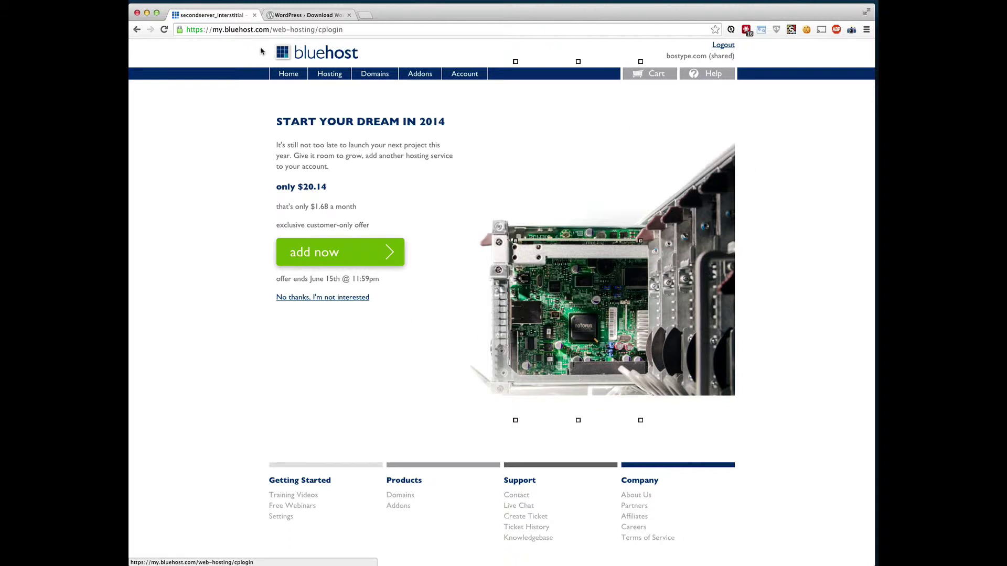
{"action": "left_click", "coordinate": [286, 75]}
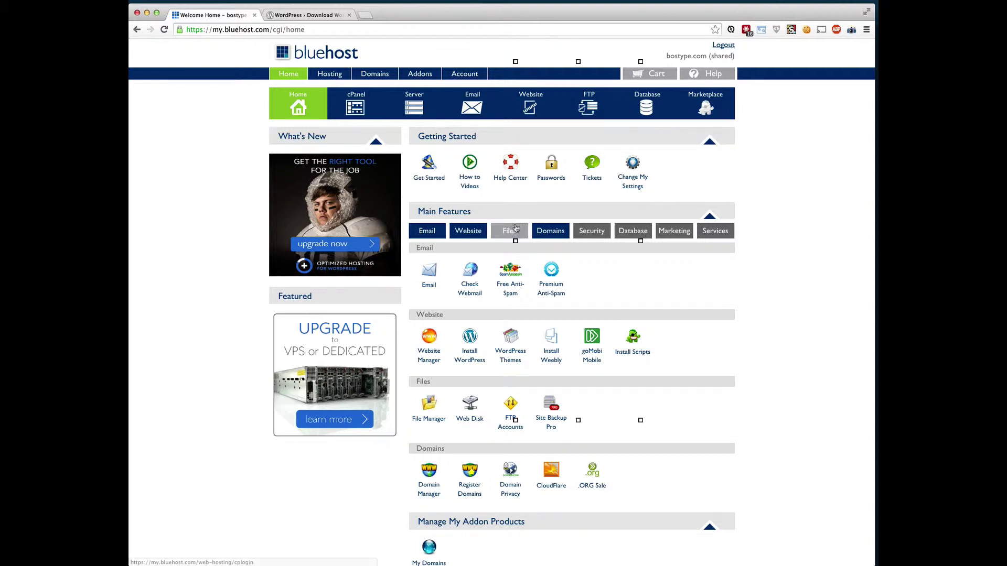
Scroll the cPanel home page to find Install WordPress under the Website section.
{"action": "scroll", "coordinate": [516, 231], "scroll_direction": "down", "scroll_amount": 1}
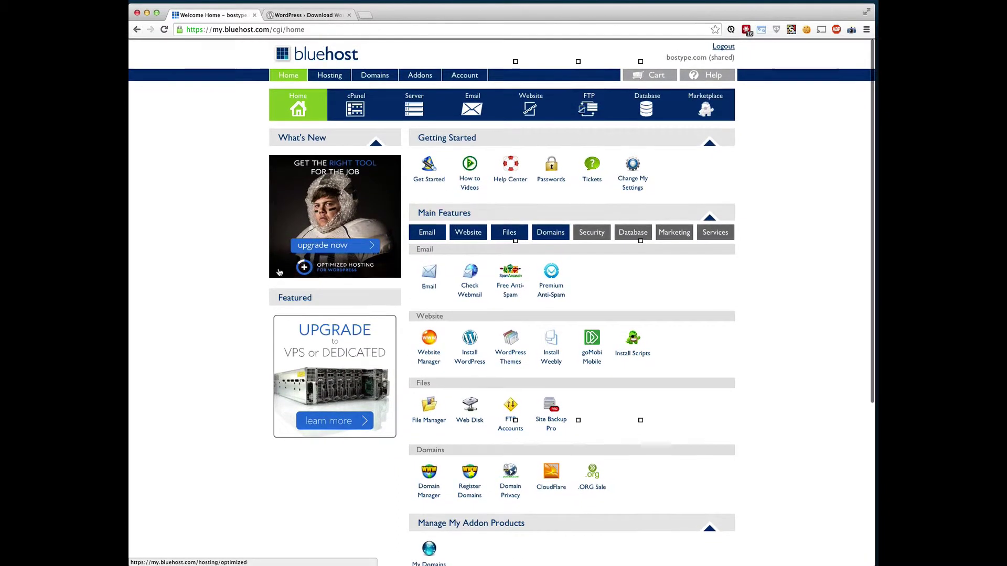
{"action": "scroll", "coordinate": [274, 271], "scroll_direction": "up", "scroll_amount": 1}
{"action": "scroll", "coordinate": [525, 278], "scroll_direction": "down", "scroll_amount": 4}
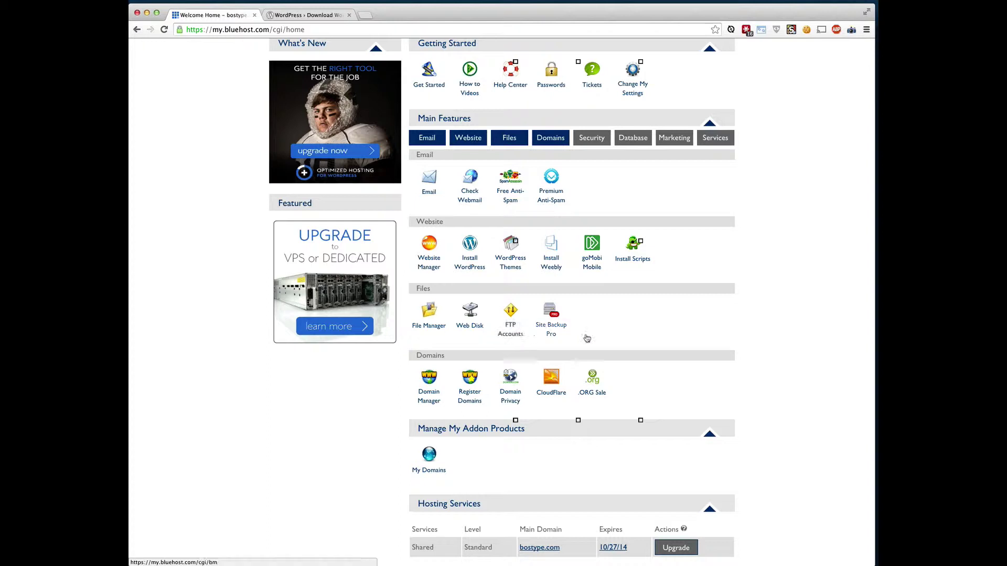
{"action": "scroll", "coordinate": [705, 320], "scroll_direction": "up", "scroll_amount": 1}
{"action": "scroll", "coordinate": [706, 320], "scroll_direction": "up", "scroll_amount": 5}
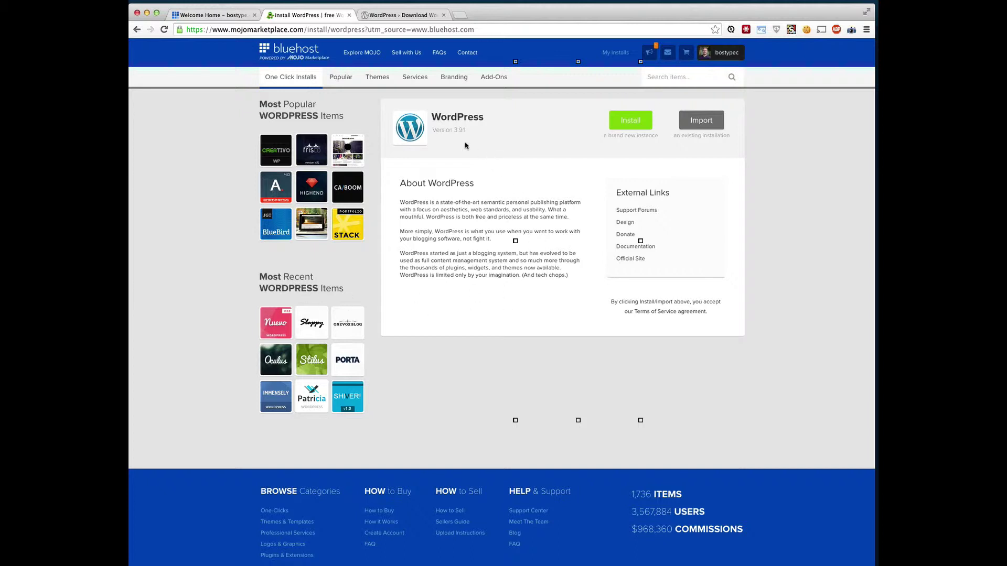
{"action": "left_click", "coordinate": [627, 125]}
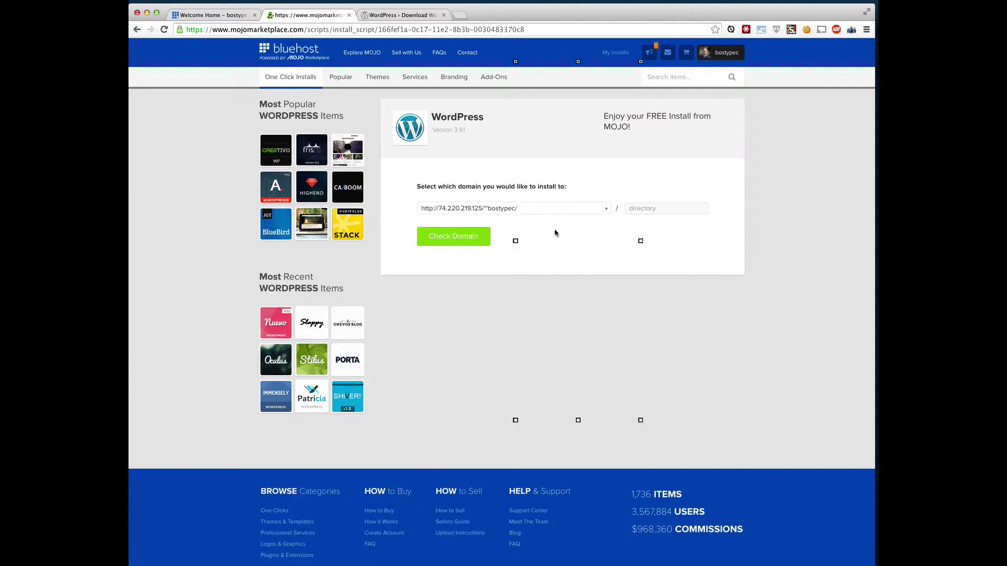
{"action": "left_click", "coordinate": [606, 212]}
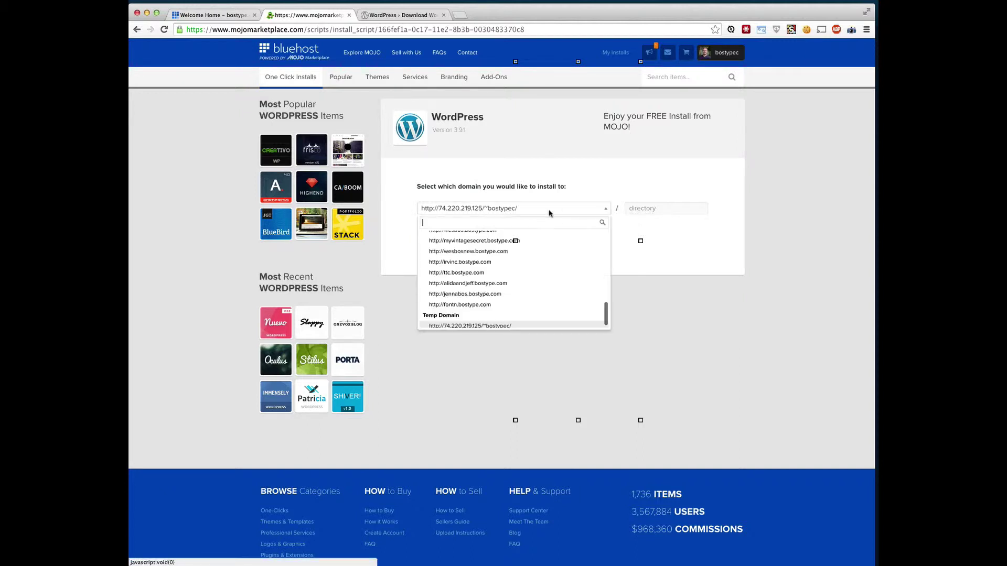
{"action": "scroll", "coordinate": [546, 281], "scroll_direction": "down", "scroll_amount": 3}
{"action": "scroll", "coordinate": [545, 281], "scroll_direction": "up", "scroll_amount": 4}
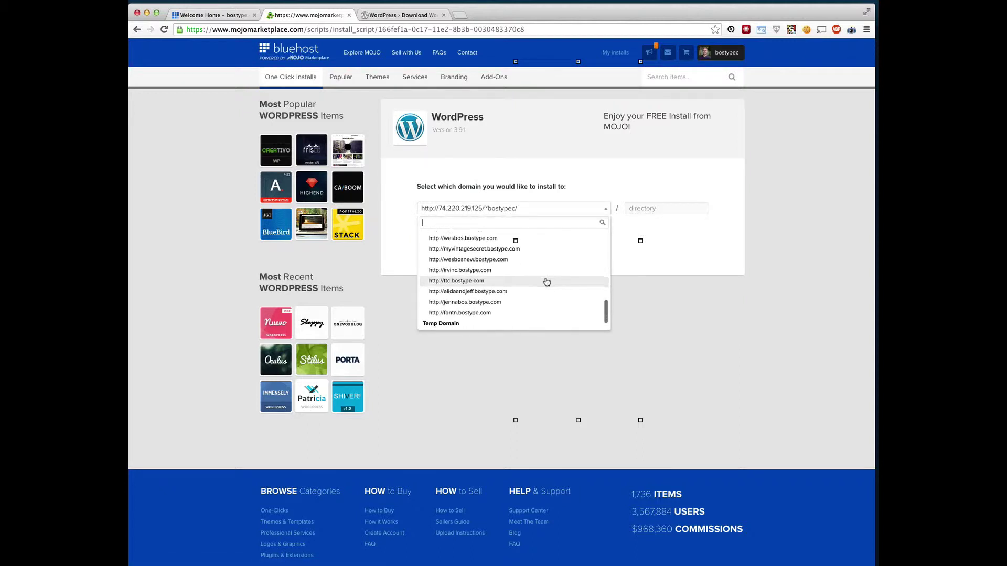
{"action": "left_click", "coordinate": [650, 295]}
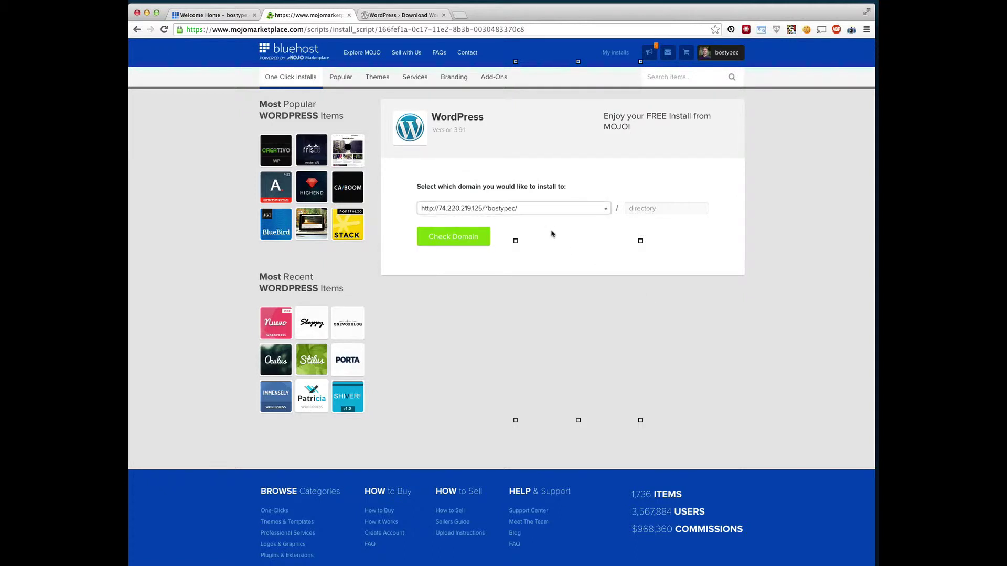
{"action": "left_click", "coordinate": [566, 209]}
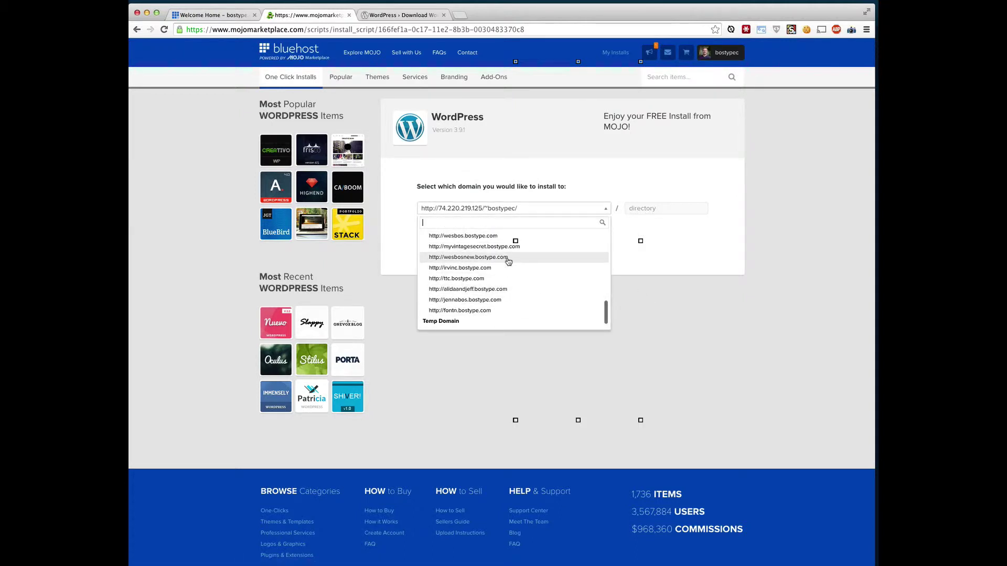
{"action": "scroll", "coordinate": [472, 262], "scroll_direction": "up", "scroll_amount": 4}
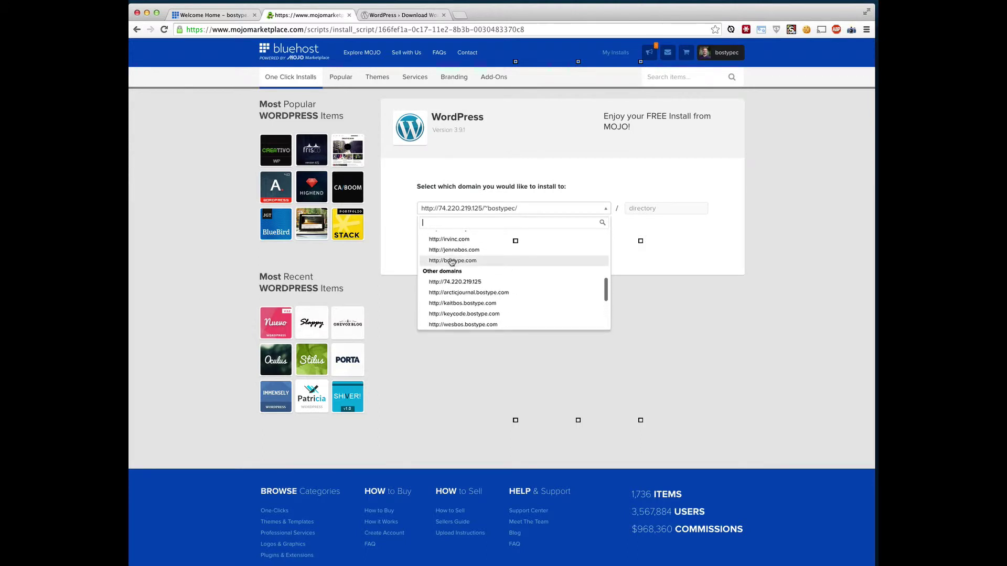
{"action": "left_click", "coordinate": [450, 261]}
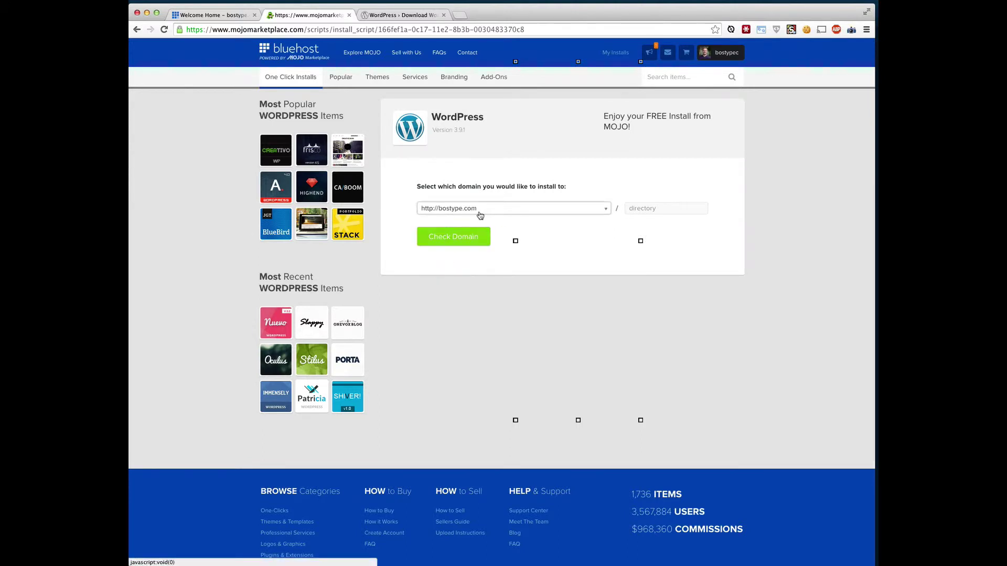
Enter blog as the install directory and check that bostype.com/blog is available.
{"action": "left_click", "coordinate": [660, 208]}
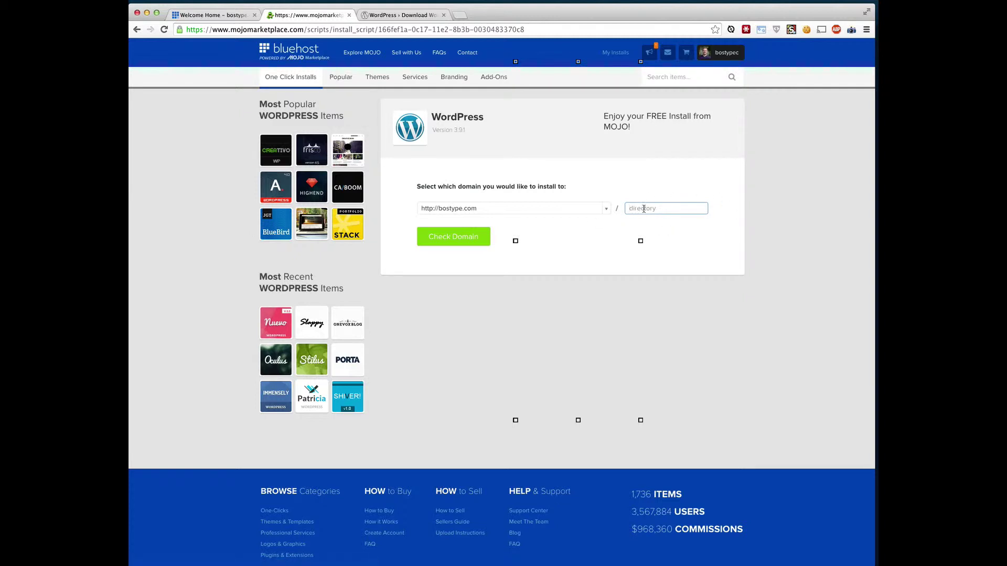
{"action": "type", "text": "blog"}
{"action": "left_click", "coordinate": [649, 267]}
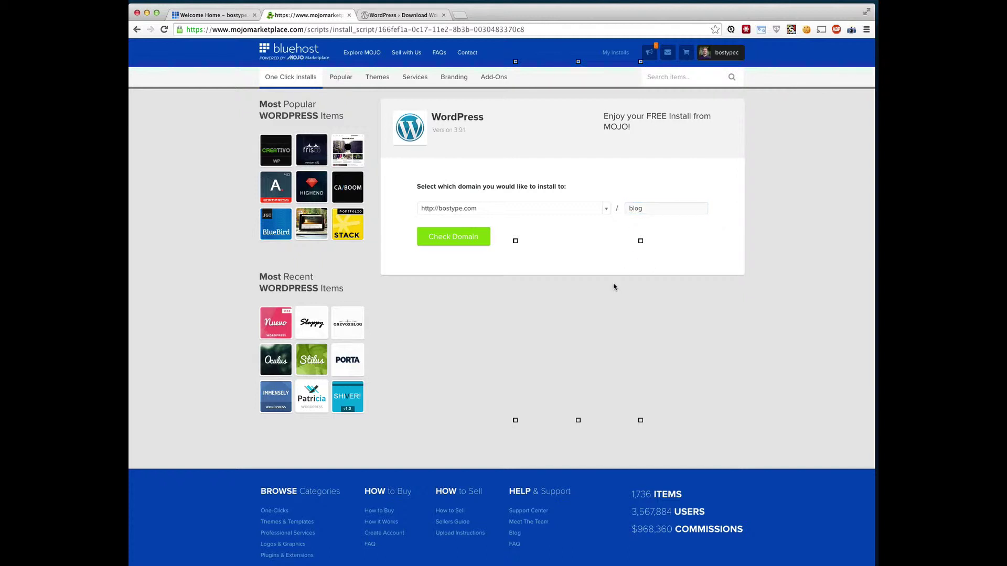
{"action": "left_click", "coordinate": [459, 245]}
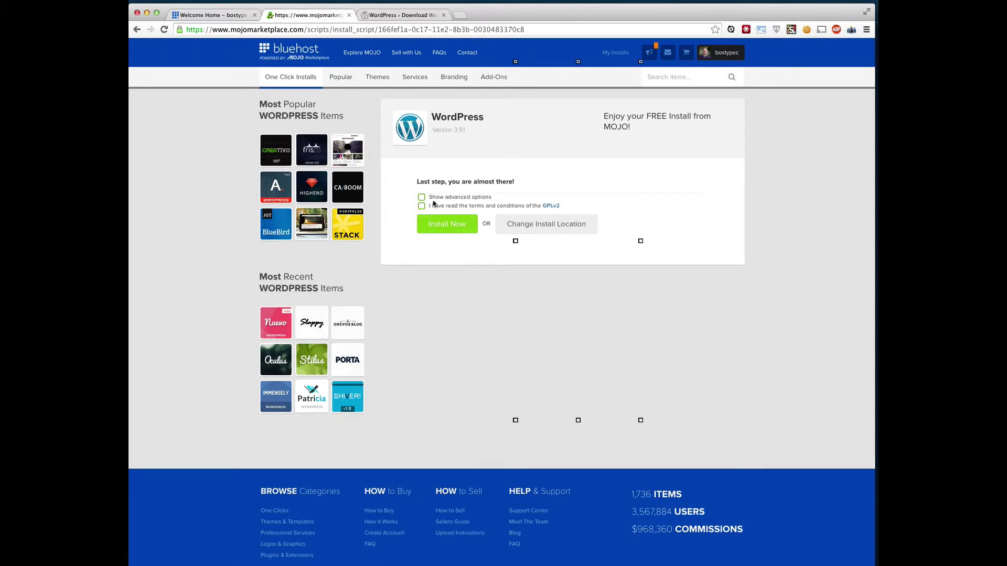
Show the advanced options and replace the default Site Name with a custom title.
{"action": "left_click", "coordinate": [450, 198]}
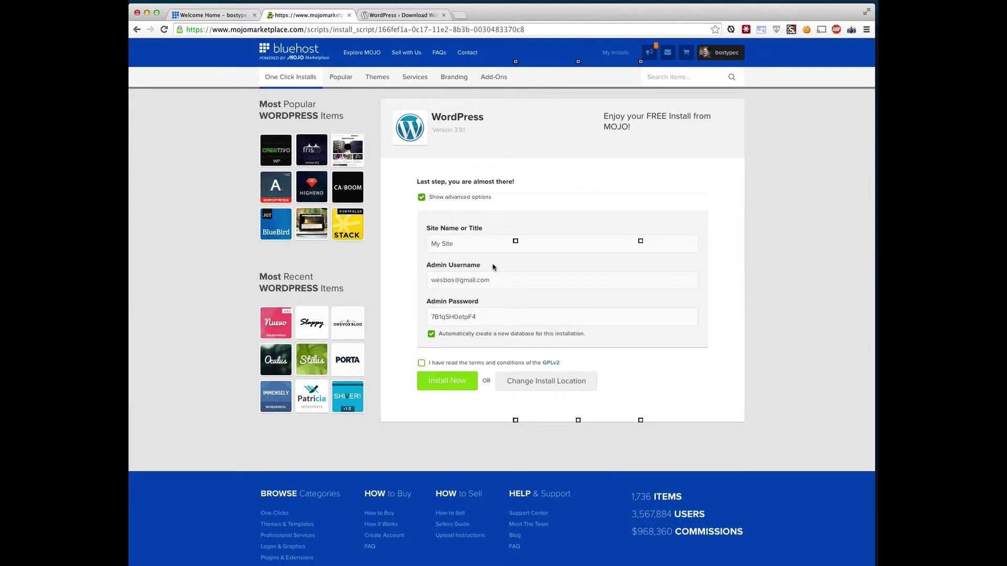
{"action": "left_click", "coordinate": [541, 246]}
{"action": "type", "text": "Wes Bos Blog"}
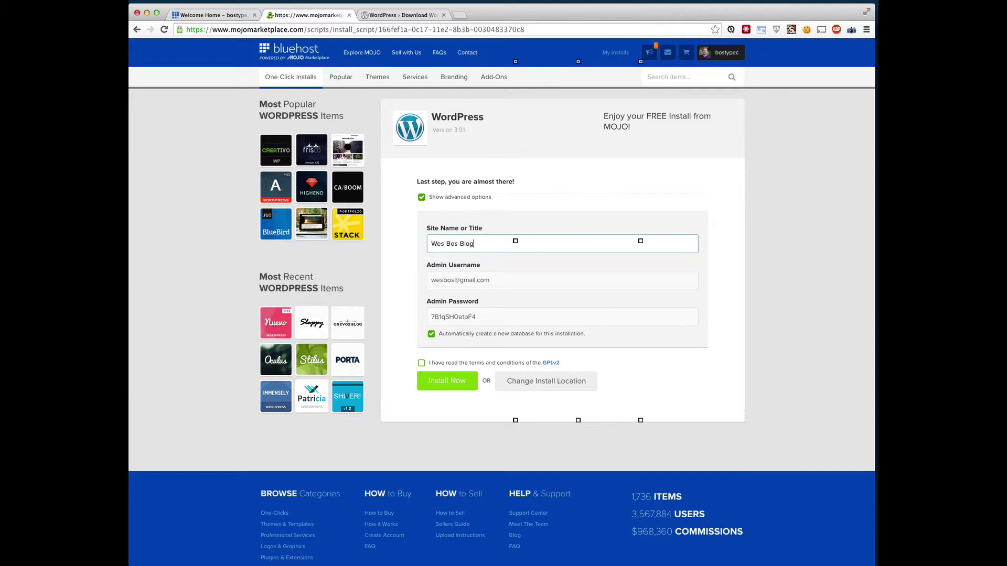
{"action": "key", "text": "Tab"}
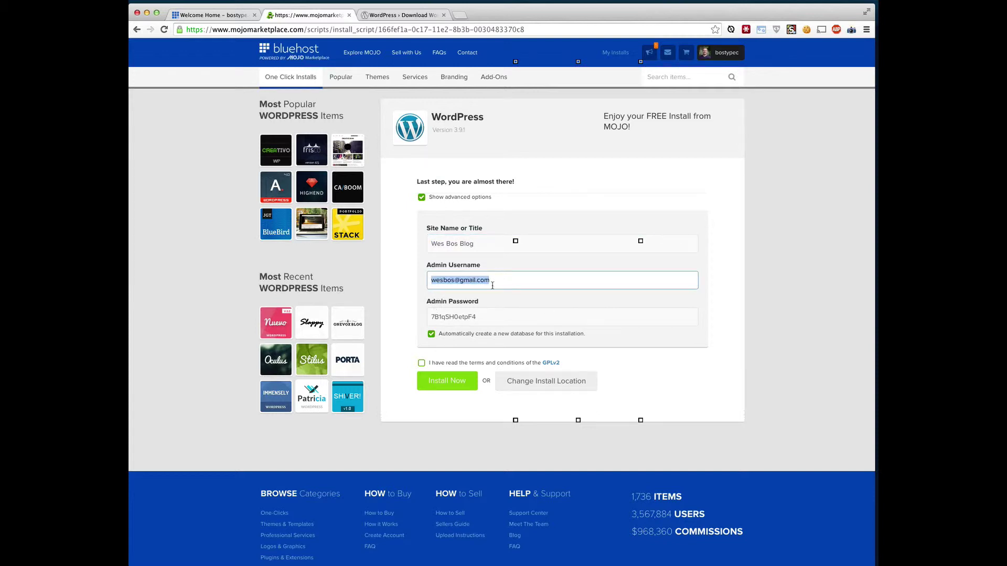
Review the admin username and password, accept the GPLv2 terms, and launch the installation.
{"action": "triple_click", "coordinate": [494, 285]}
{"action": "triple_click", "coordinate": [502, 286]}
{"action": "left_click_drag", "start_coordinate": [517, 321], "coordinate": [388, 315]}
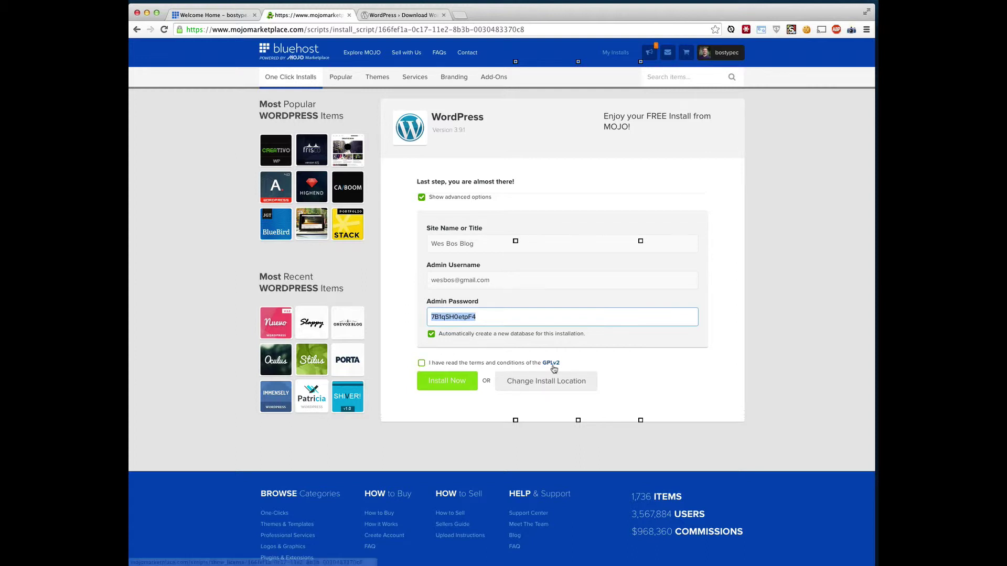
{"action": "left_click", "coordinate": [421, 363]}
{"action": "left_click", "coordinate": [453, 381]}
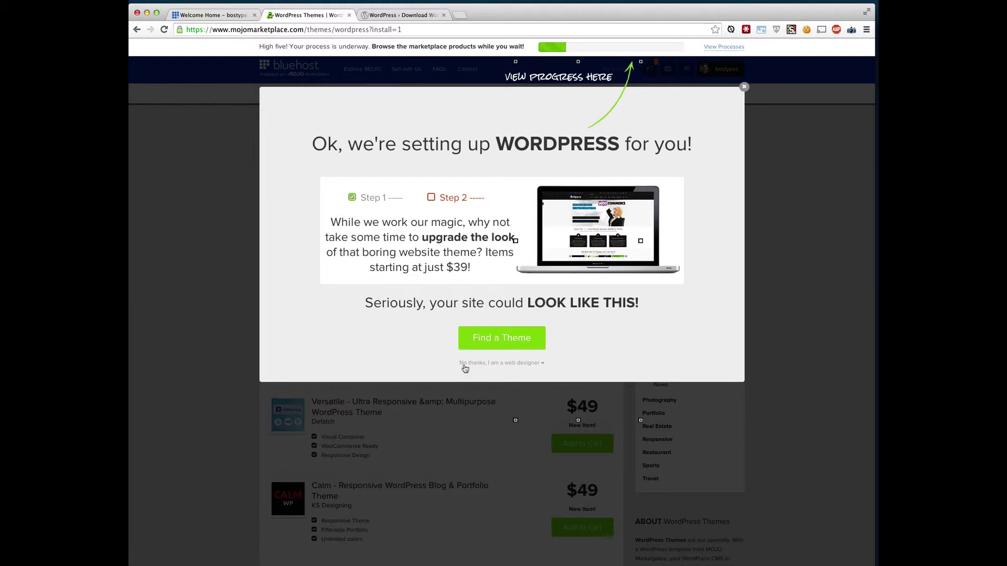
Decline the theme offer with 'No thanks, I am a web designer'.
{"action": "left_click", "coordinate": [504, 363]}
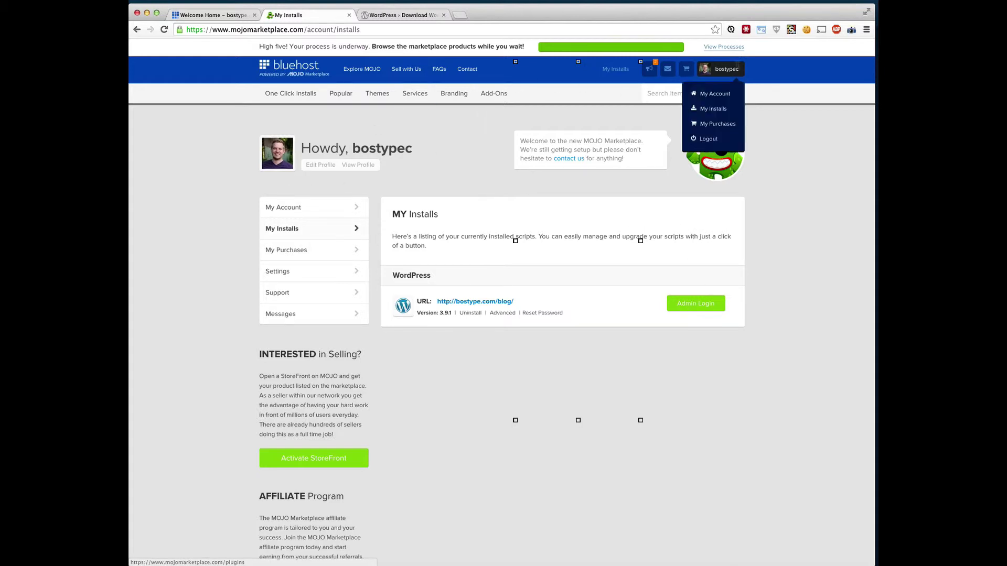
{"action": "mouse_move", "coordinate": [727, 50]}
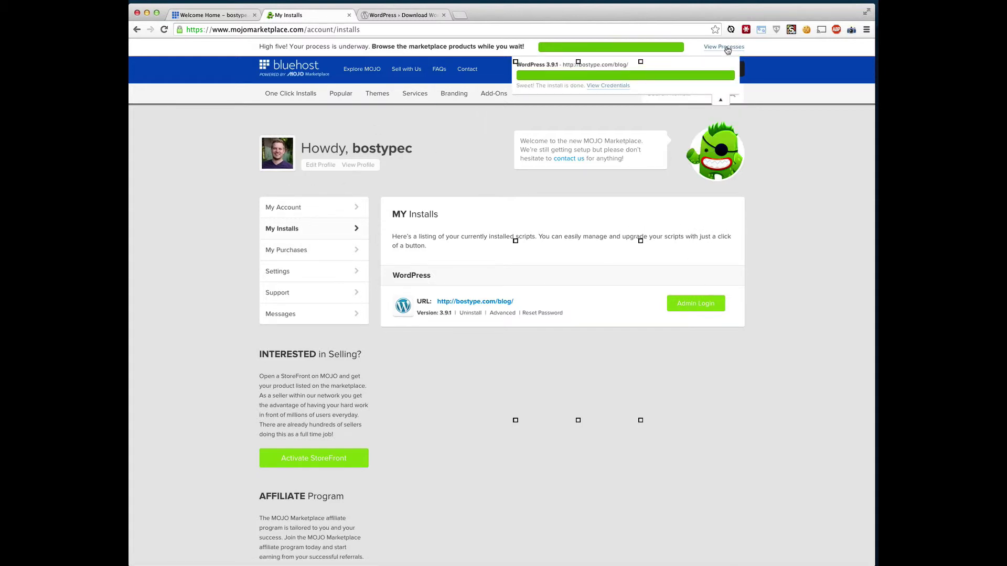
{"action": "left_click", "coordinate": [292, 230]}
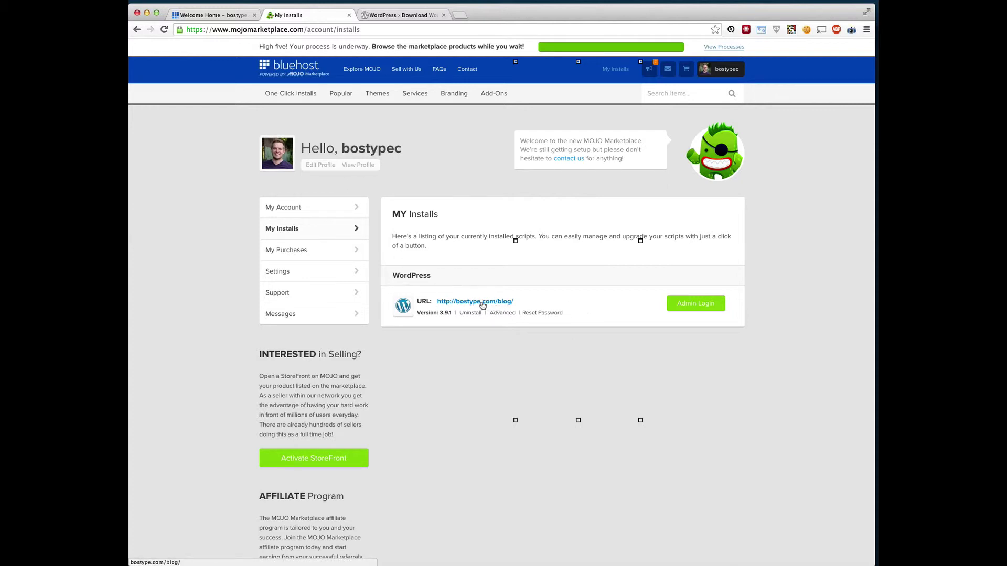
{"action": "left_click", "coordinate": [495, 303], "text": "super"}
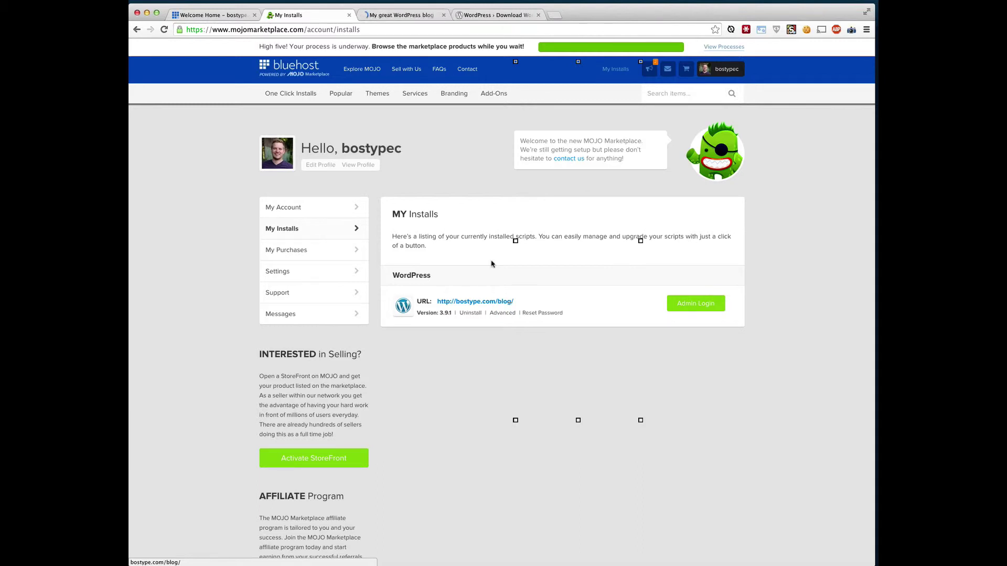
{"action": "left_click", "coordinate": [395, 16]}
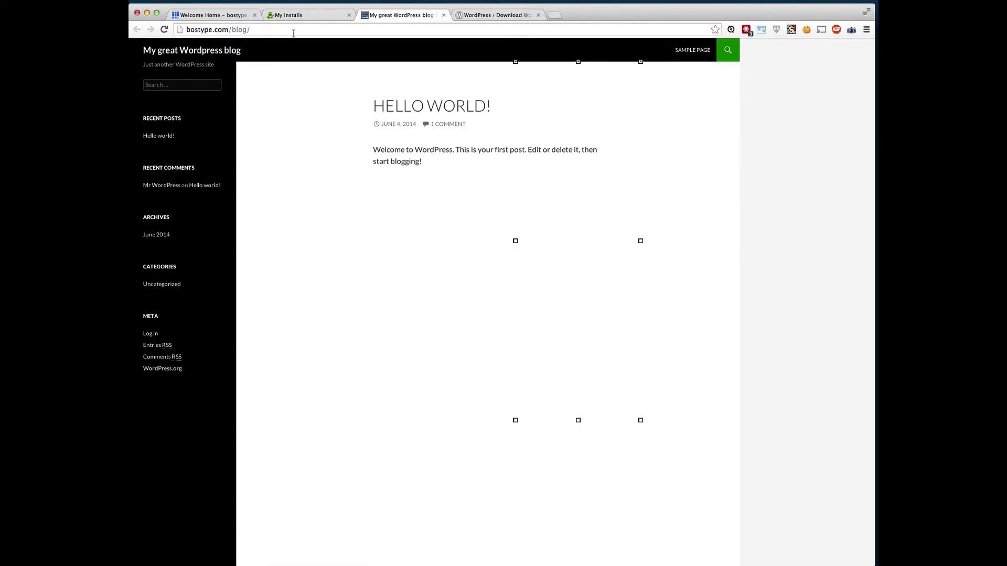
{"action": "left_click_drag", "start_coordinate": [456, 173], "coordinate": [376, 85]}
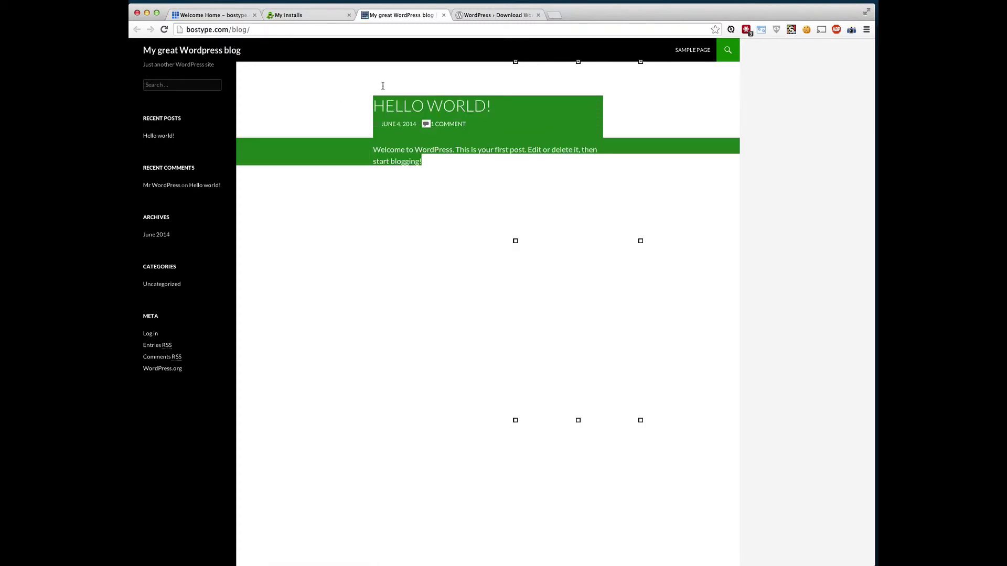
{"action": "left_click", "coordinate": [428, 237]}
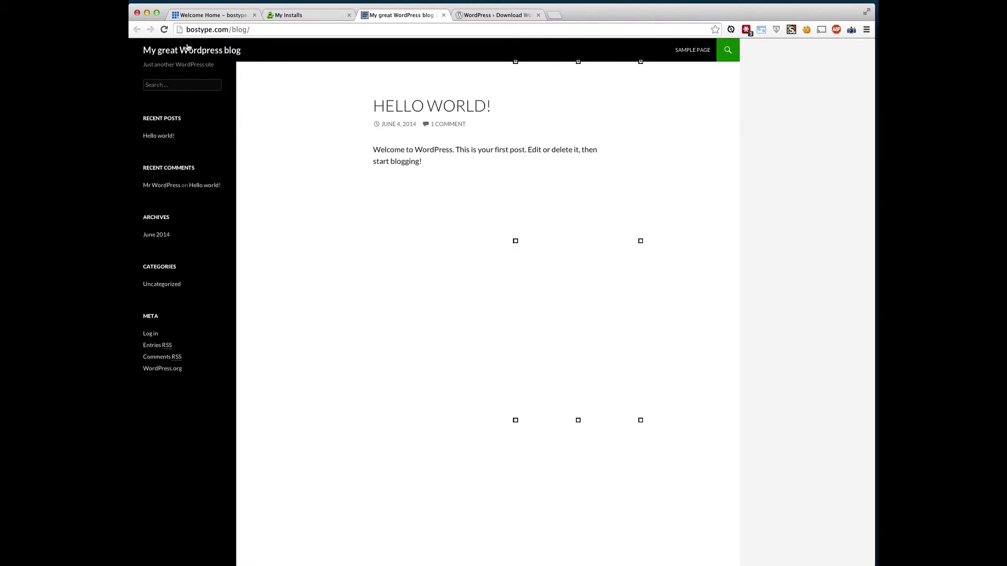
{"action": "left_click", "coordinate": [258, 31]}
Go to the admin address bostype.com/blog/wp-admin.
{"action": "left_click", "coordinate": [263, 29]}
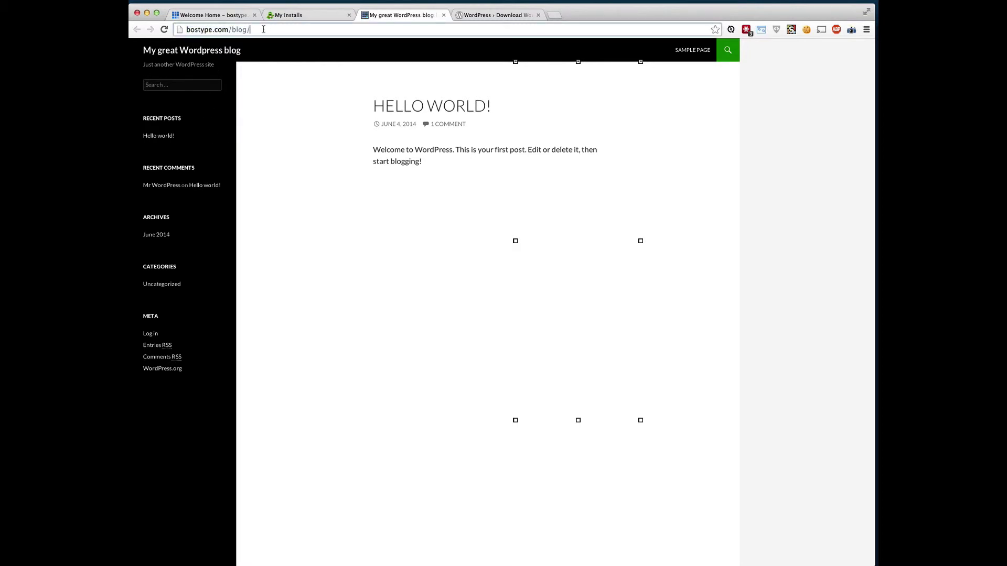
{"action": "type", "text": "wp-admn"}
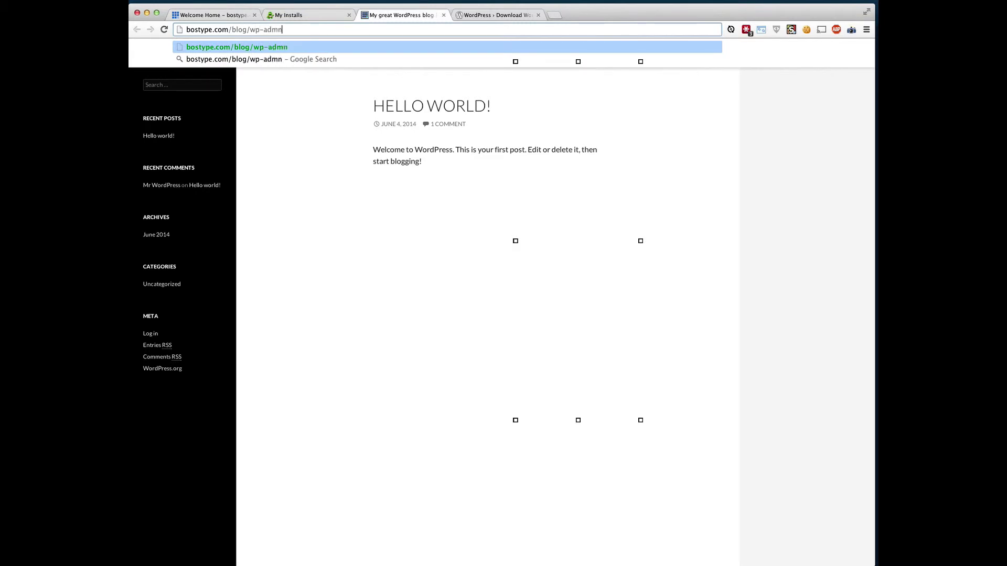
{"action": "key", "text": "BackSpace"}
{"action": "type", "text": "in"}
{"action": "key", "text": "Return"}
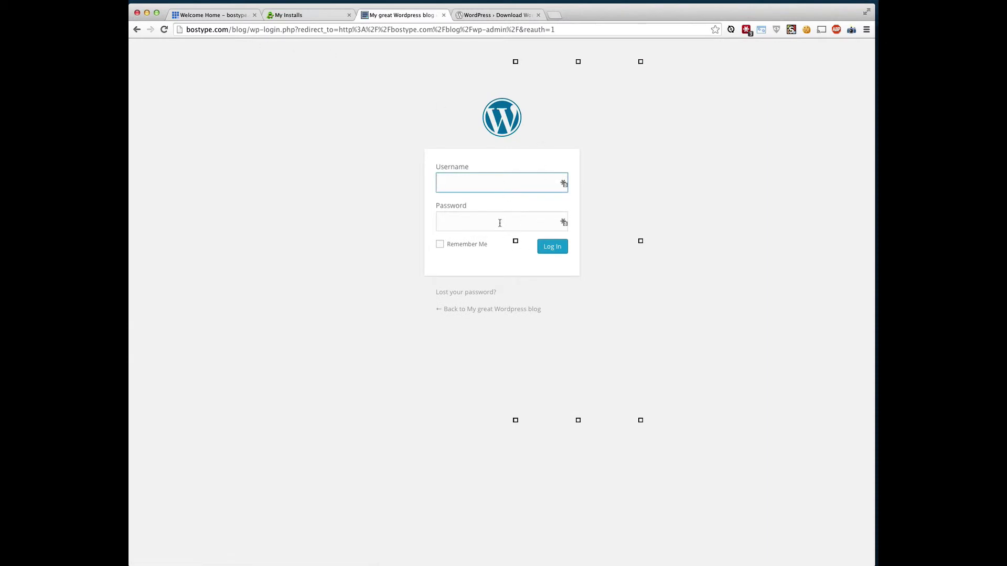
Log in with the admin username and saved password, then dismiss the LastPass save prompt.
{"action": "key", "text": "Tab"}
{"action": "key", "text": "super+v"}
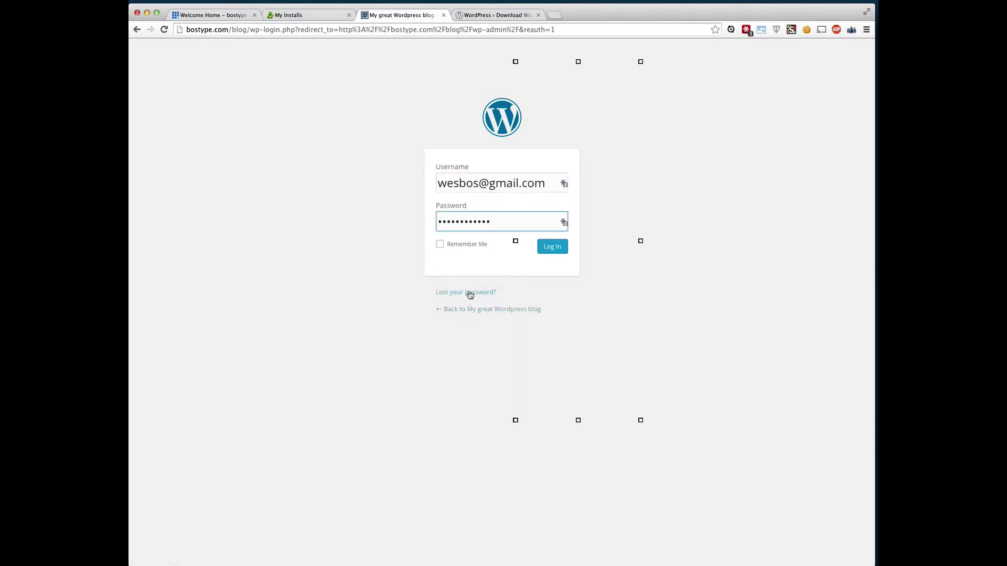
{"action": "left_click", "coordinate": [555, 256]}
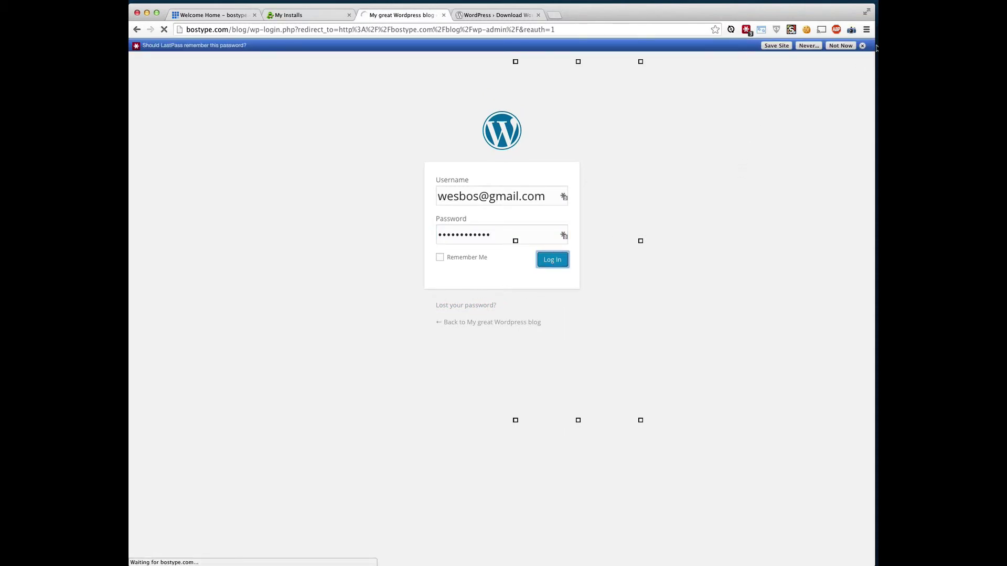
{"action": "left_click", "coordinate": [863, 46]}
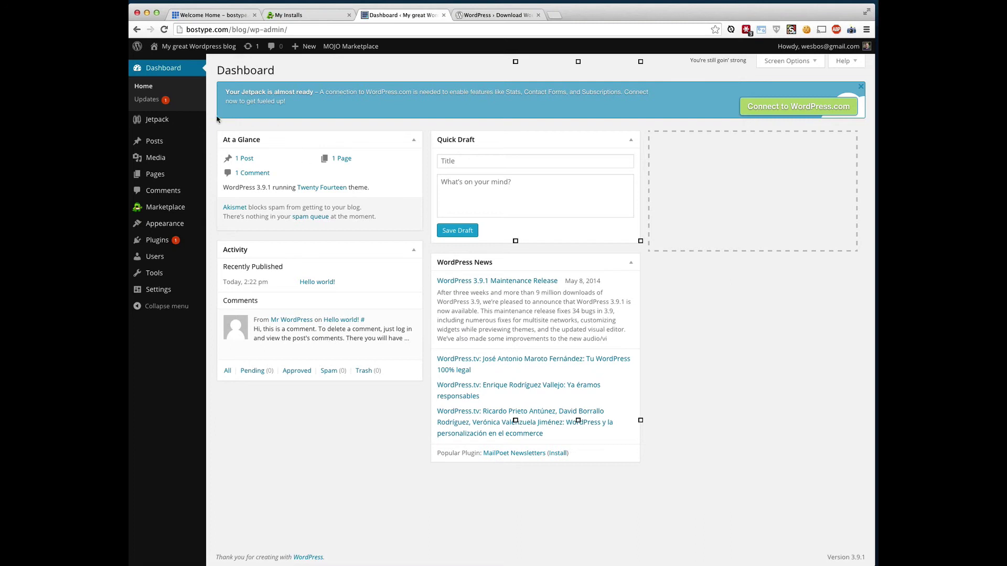
Browse Posts, the Hello world! post editor and Pages, then open Appearance > Themes.
{"action": "left_click", "coordinate": [159, 142]}
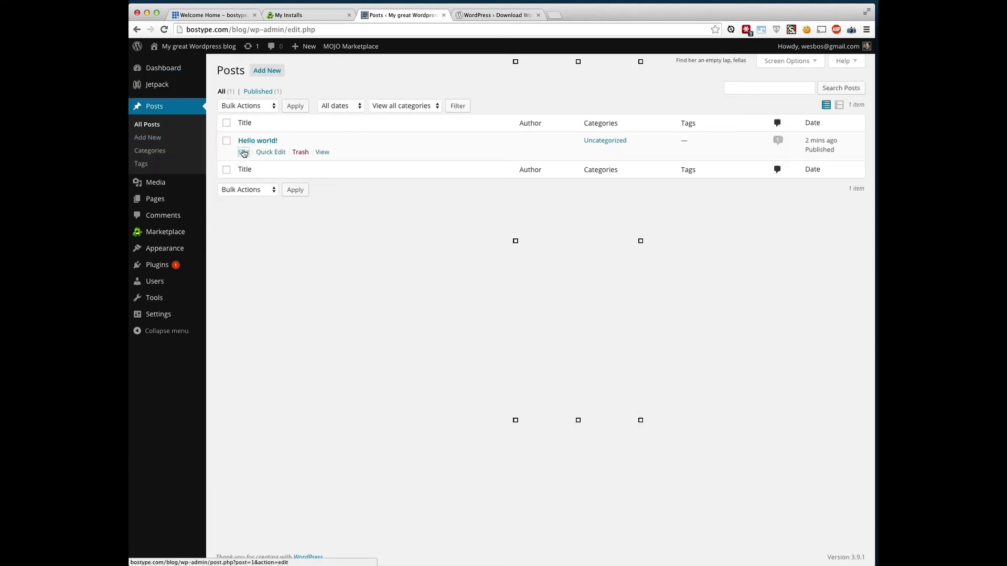
{"action": "left_click", "coordinate": [244, 153]}
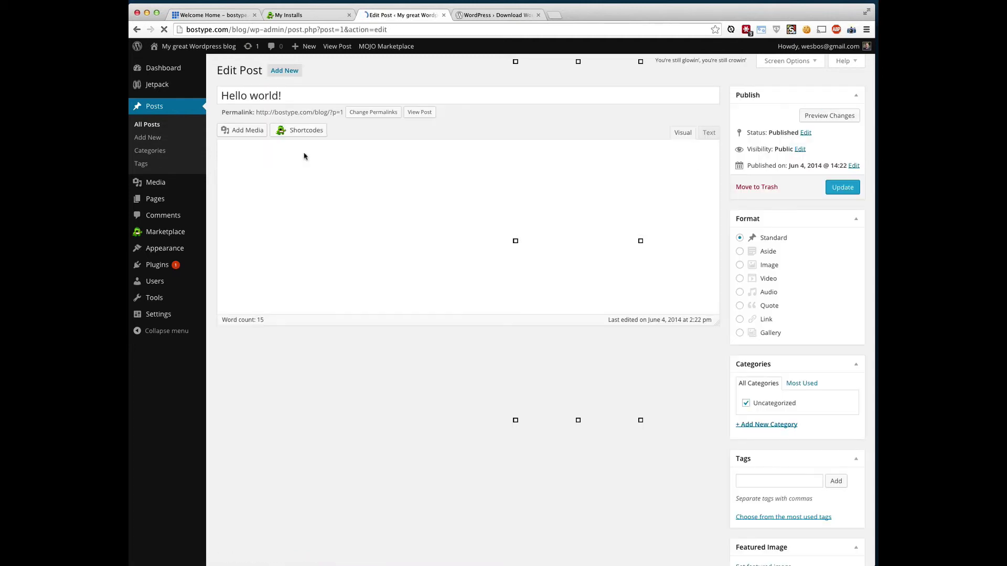
{"action": "left_click", "coordinate": [173, 202]}
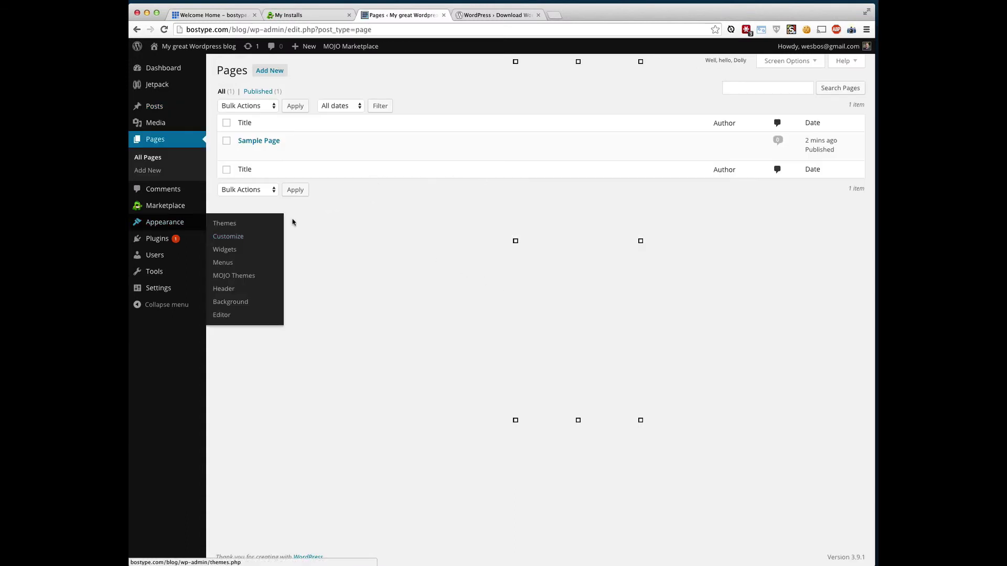
{"action": "left_click", "coordinate": [161, 224]}
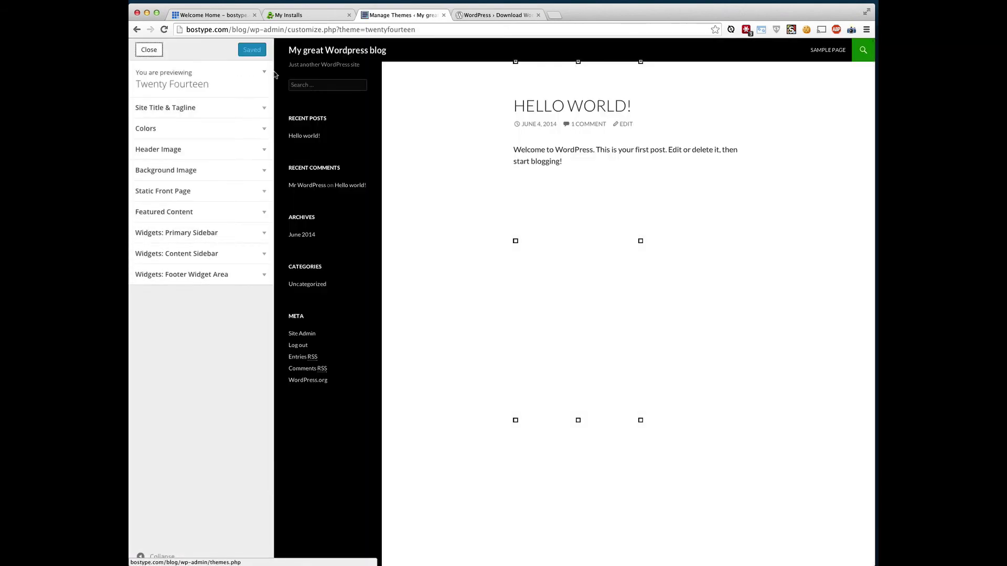
Review the site title and tagline, then set the Site Title Color to orange.
{"action": "left_click", "coordinate": [228, 115]}
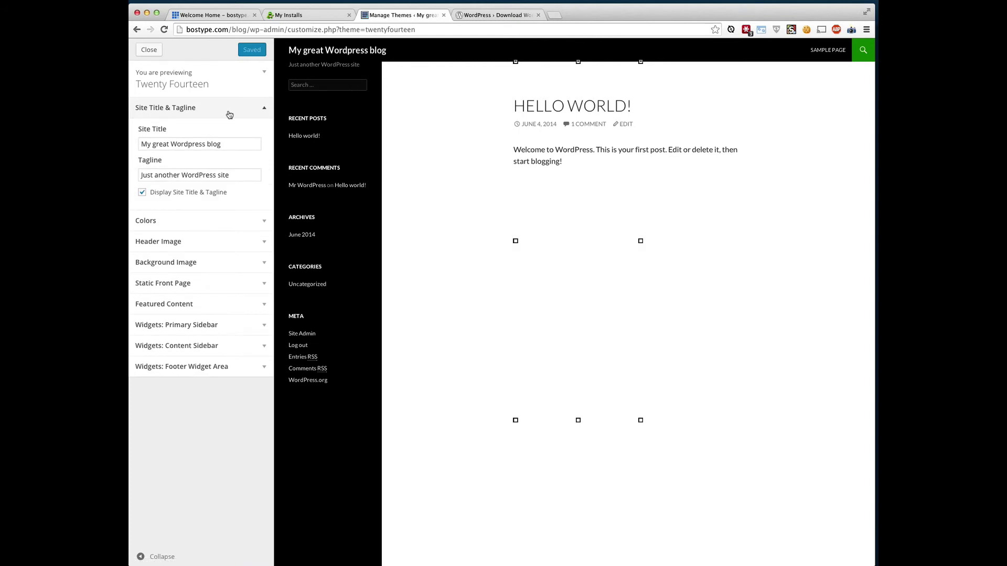
{"action": "left_click", "coordinate": [162, 143]}
{"action": "triple_click", "coordinate": [205, 145]}
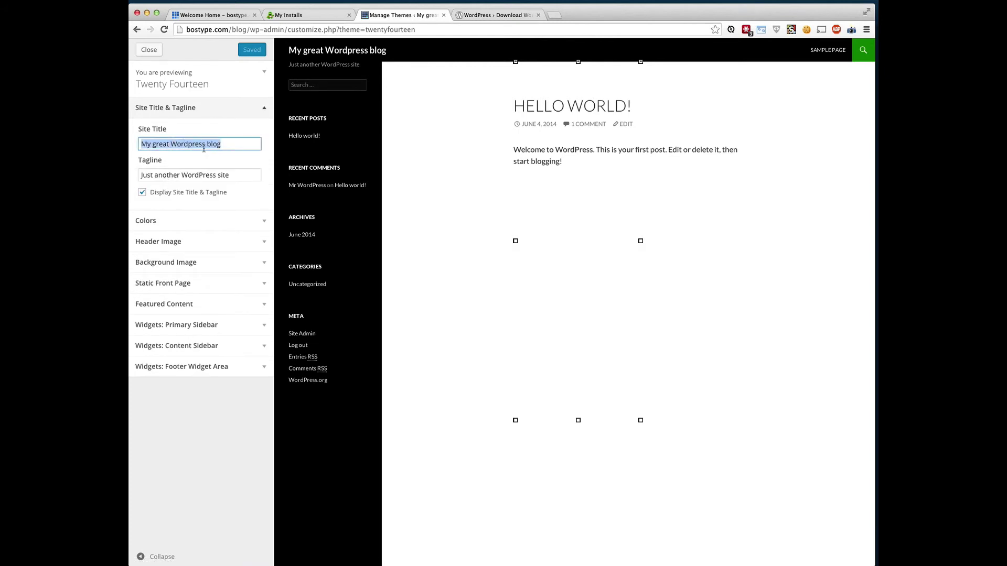
{"action": "triple_click", "coordinate": [198, 174]}
{"action": "left_click", "coordinate": [191, 108]}
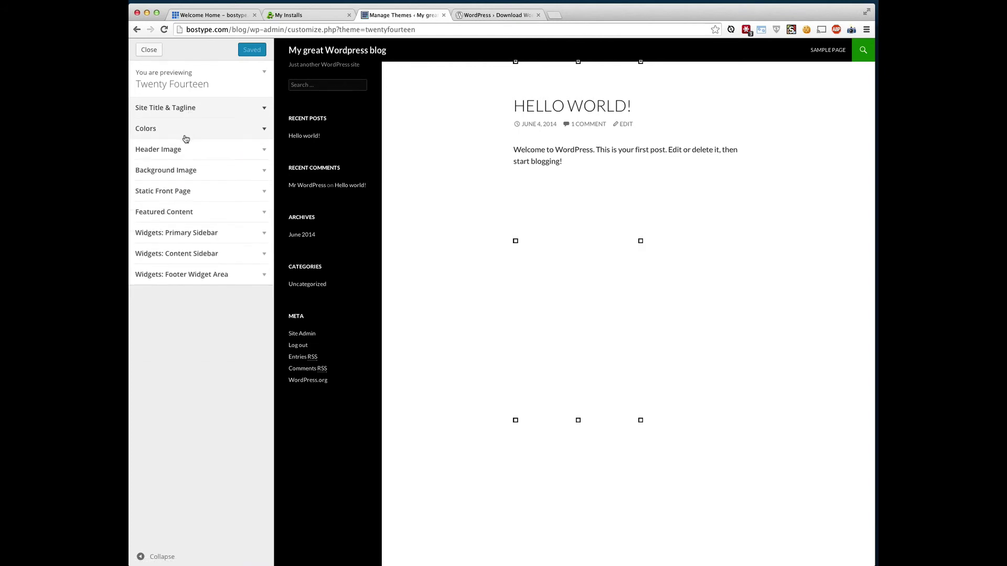
{"action": "left_click", "coordinate": [203, 131]}
{"action": "left_click", "coordinate": [147, 188]}
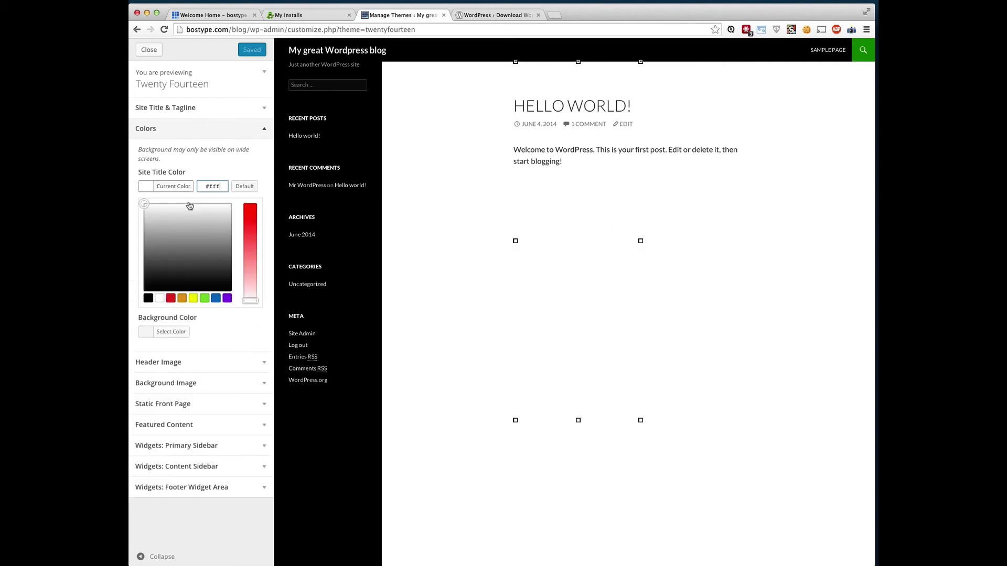
{"action": "left_click_drag", "start_coordinate": [191, 215], "coordinate": [203, 257]}
{"action": "left_click", "coordinate": [215, 298]}
{"action": "left_click", "coordinate": [204, 299]}
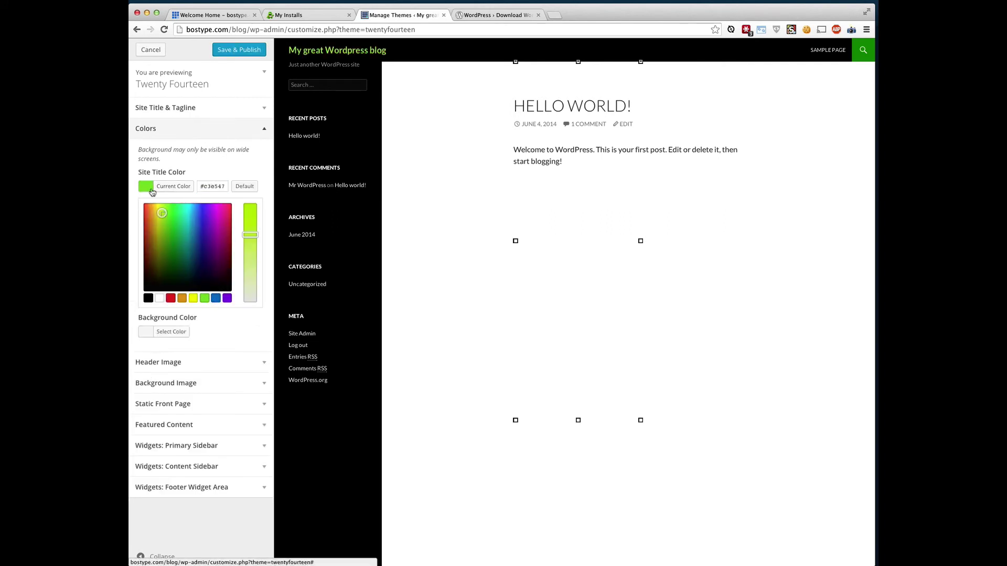
{"action": "left_click", "coordinate": [182, 299]}
{"action": "left_click", "coordinate": [147, 187]}
Set the Background Color to dark grey, check the image sections, then Save & Publish and close.
{"action": "left_click", "coordinate": [147, 219]}
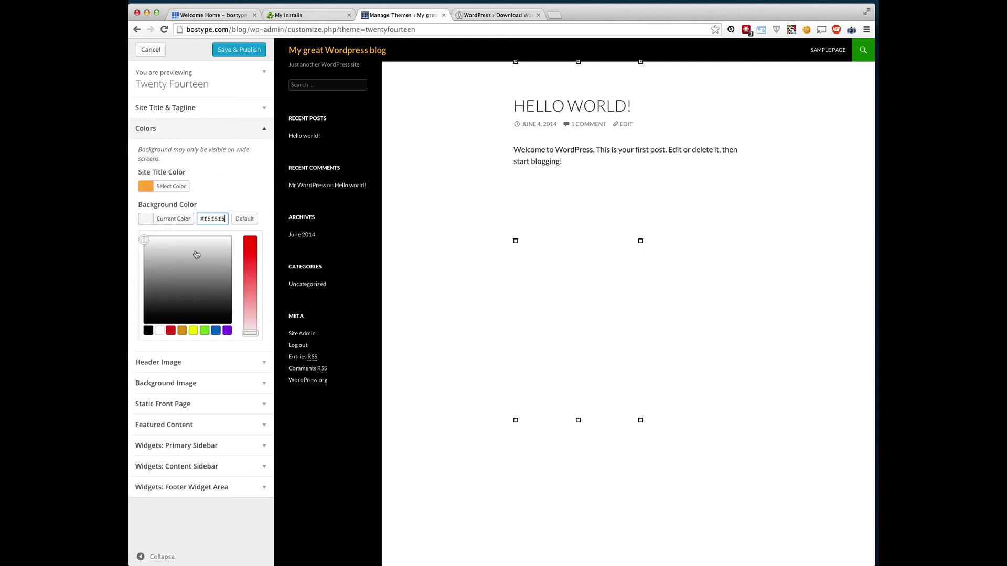
{"action": "mouse_move", "coordinate": [203, 269]}
{"action": "left_mouse_down"}
{"action": "mouse_move", "coordinate": [184, 279]}
{"action": "mouse_move", "coordinate": [166, 252]}
{"action": "left_mouse_up"}
{"action": "left_click", "coordinate": [224, 285]}
{"action": "left_click", "coordinate": [246, 199]}
{"action": "left_click", "coordinate": [234, 254]}
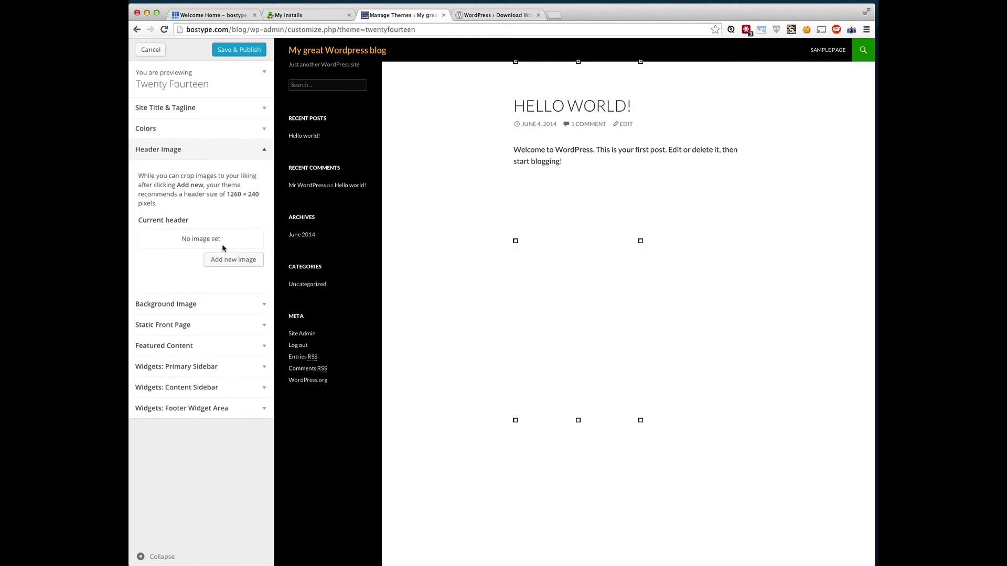
{"action": "left_click", "coordinate": [241, 307]}
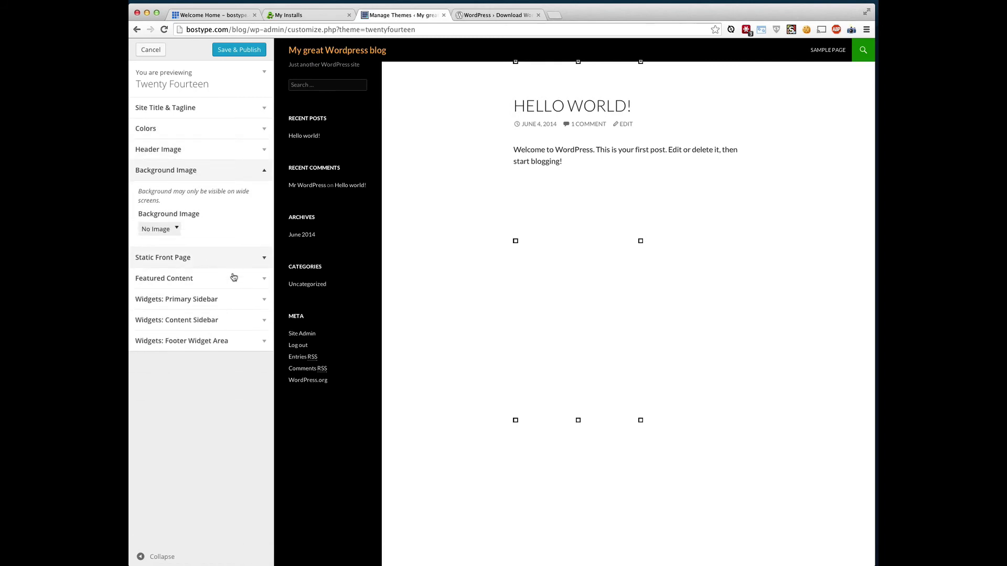
{"action": "left_click", "coordinate": [243, 52]}
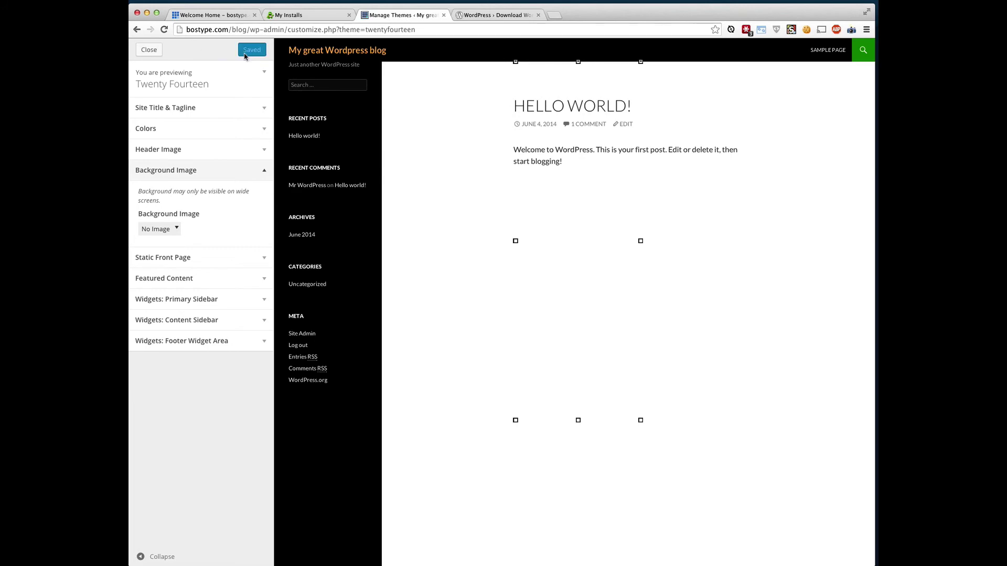
{"action": "left_click", "coordinate": [151, 50]}
View the live blog in a new tab, then go to Add New Theme from Themes.
{"action": "mouse_move", "coordinate": [203, 50]}
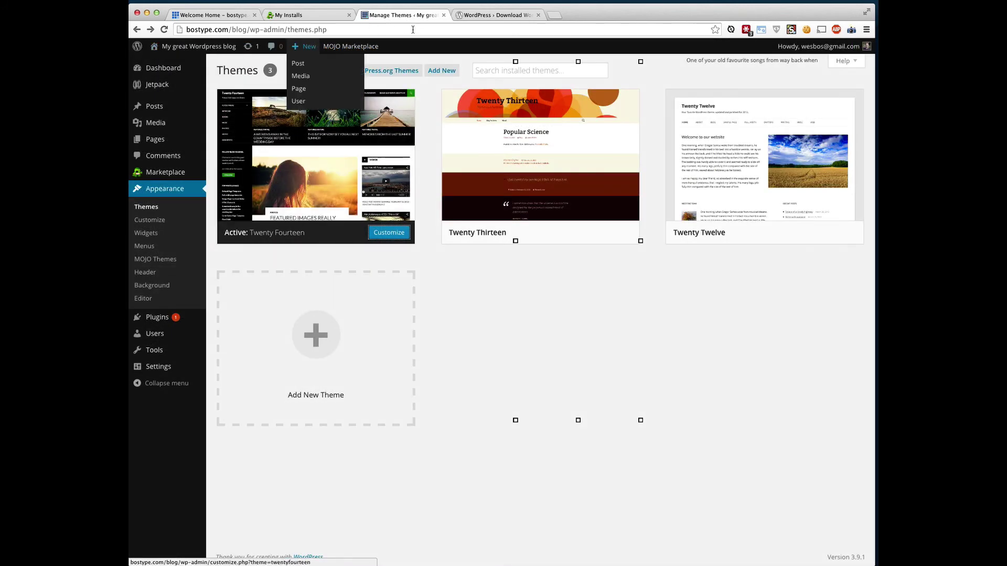
{"action": "right_click", "coordinate": [184, 46]}
{"action": "left_click", "coordinate": [210, 51]}
{"action": "left_click", "coordinate": [479, 20]}
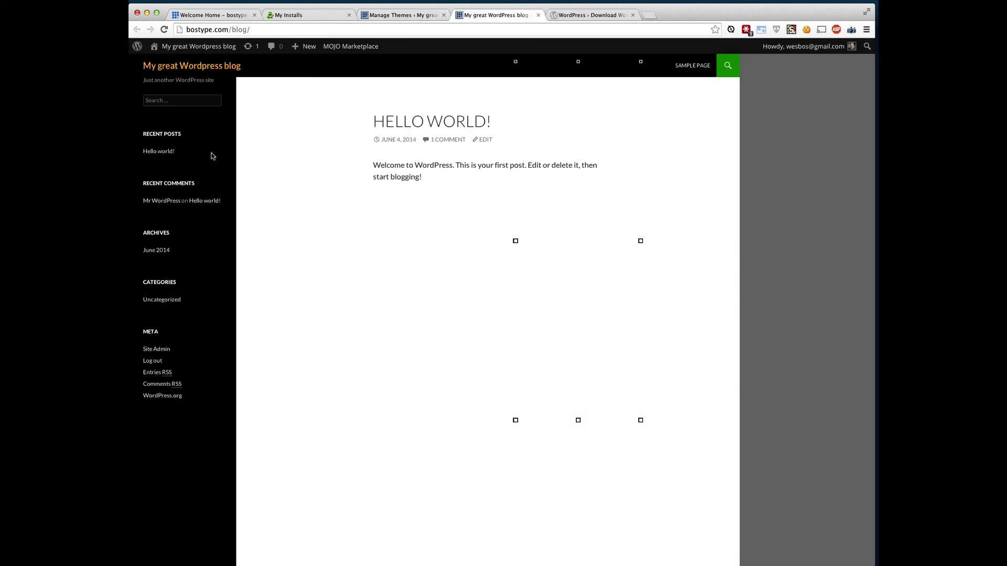
{"action": "left_click", "coordinate": [415, 16]}
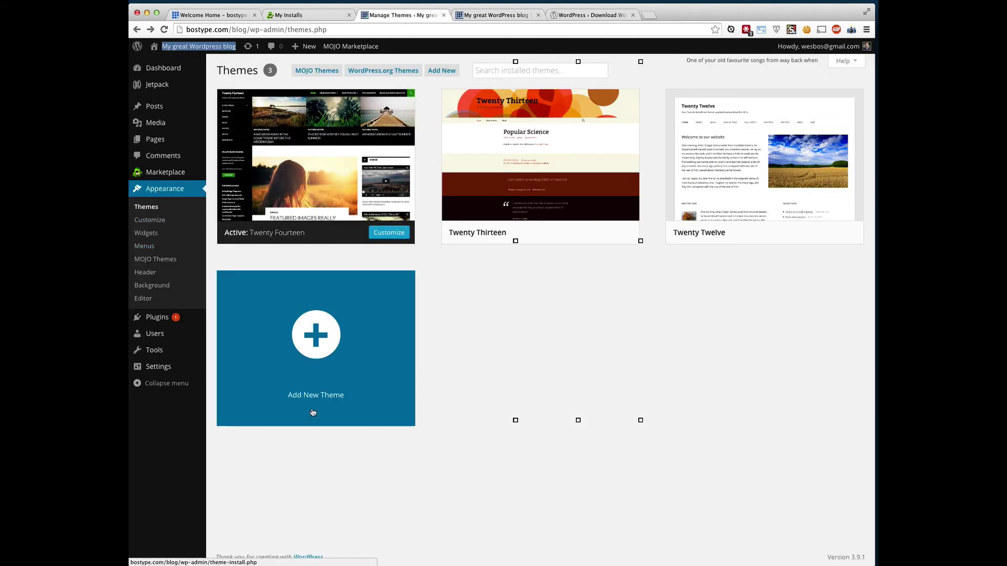
{"action": "left_click", "coordinate": [310, 347]}
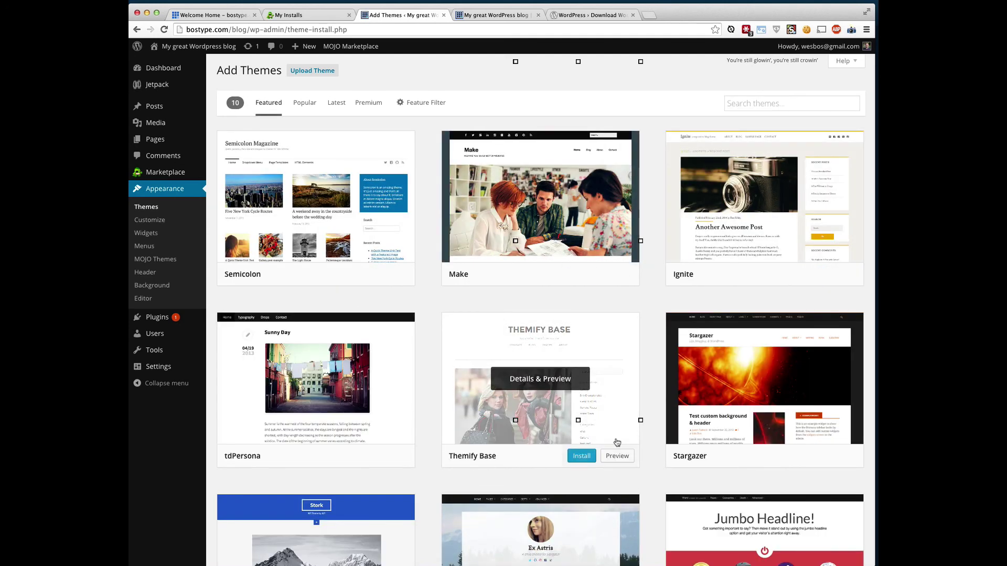
Install and activate the Make theme, then reload the blog tab to see its layout.
{"action": "mouse_move", "coordinate": [554, 229]}
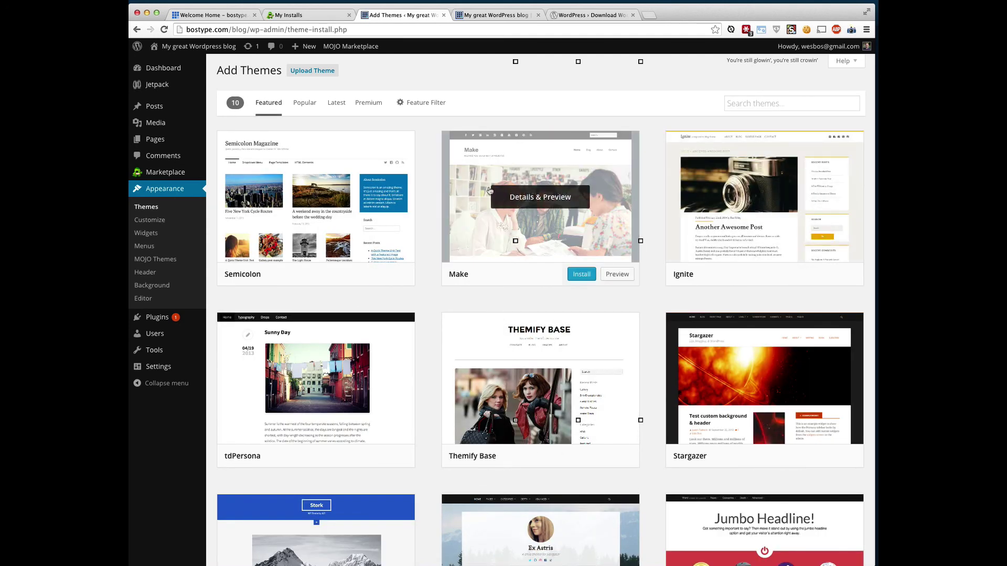
{"action": "left_click", "coordinate": [578, 277]}
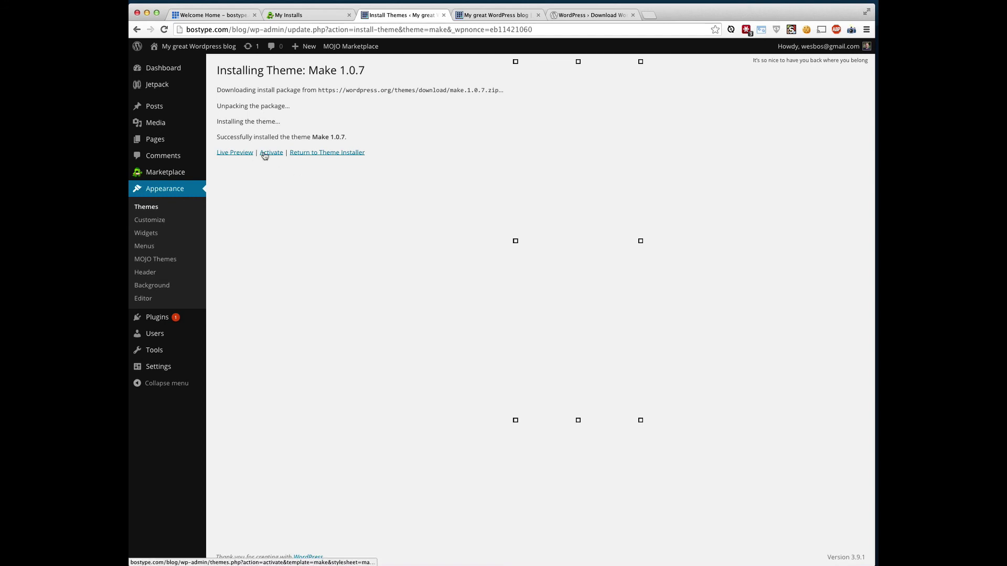
{"action": "left_click", "coordinate": [271, 154]}
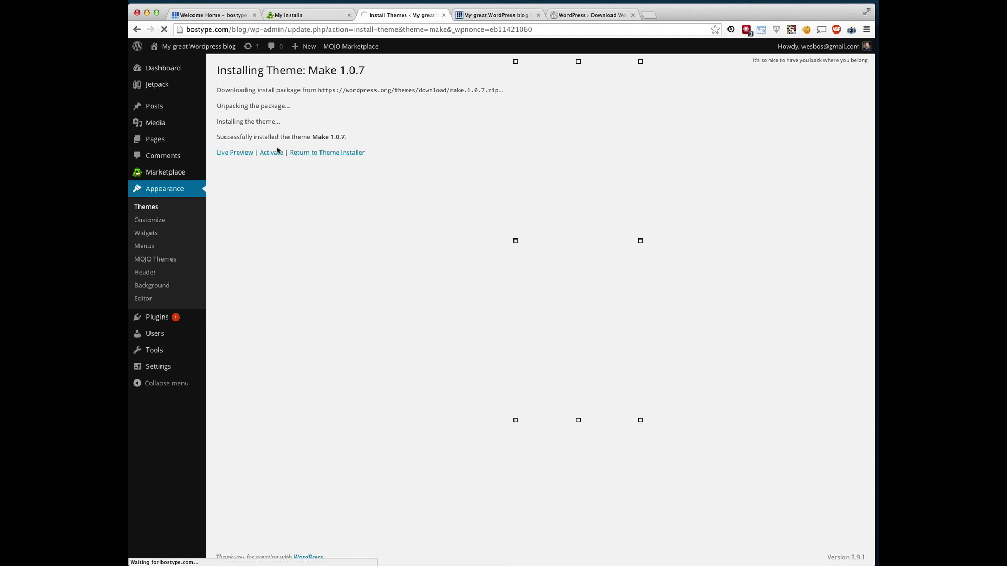
{"action": "left_click", "coordinate": [496, 15]}
{"action": "left_click", "coordinate": [166, 30]}
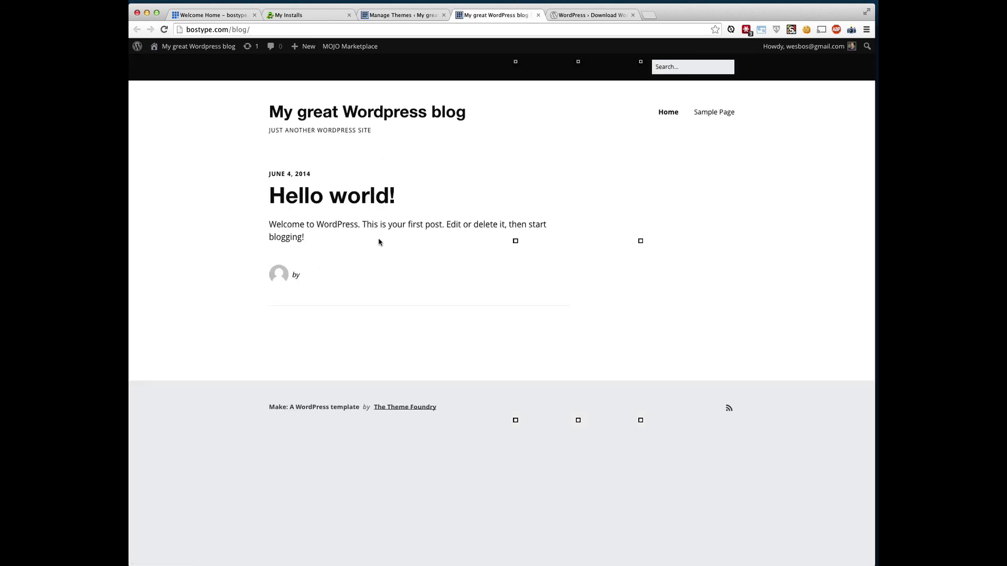
{"action": "left_click", "coordinate": [407, 15]}
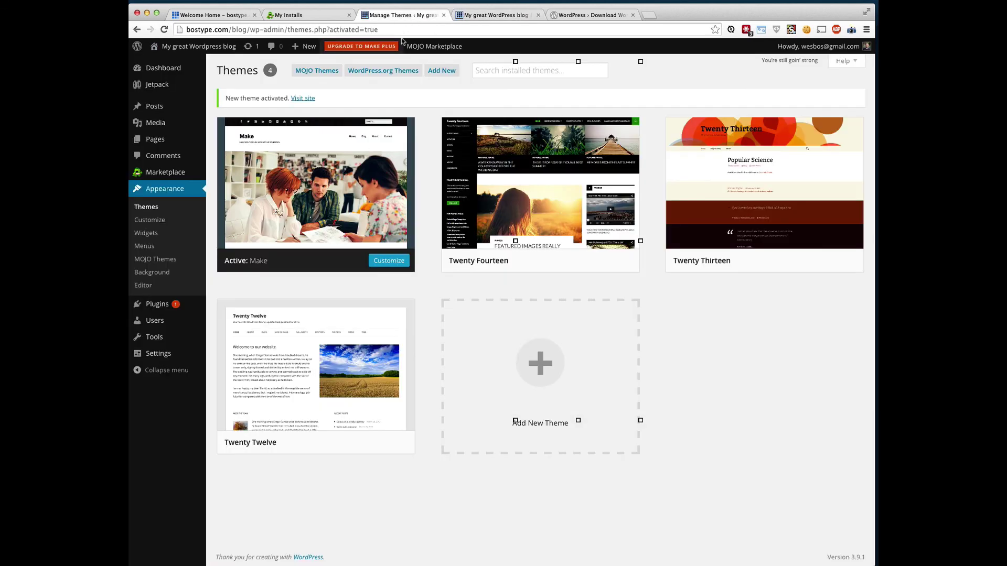